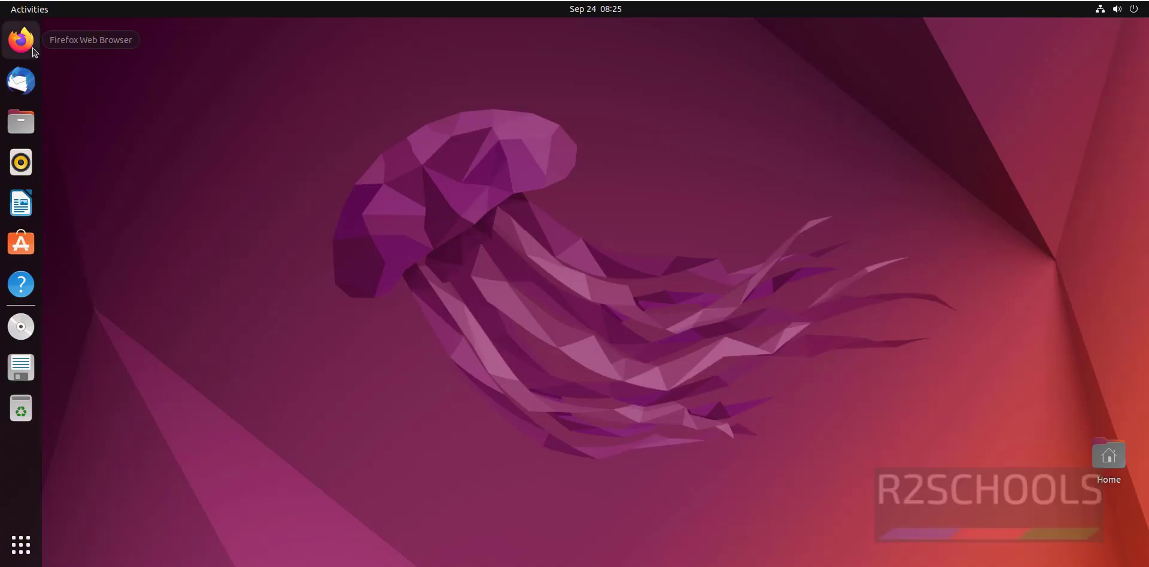
# - Go to netacad.com in Firefox and bring up the Log In dropdown
pyautogui.click(401, 56)
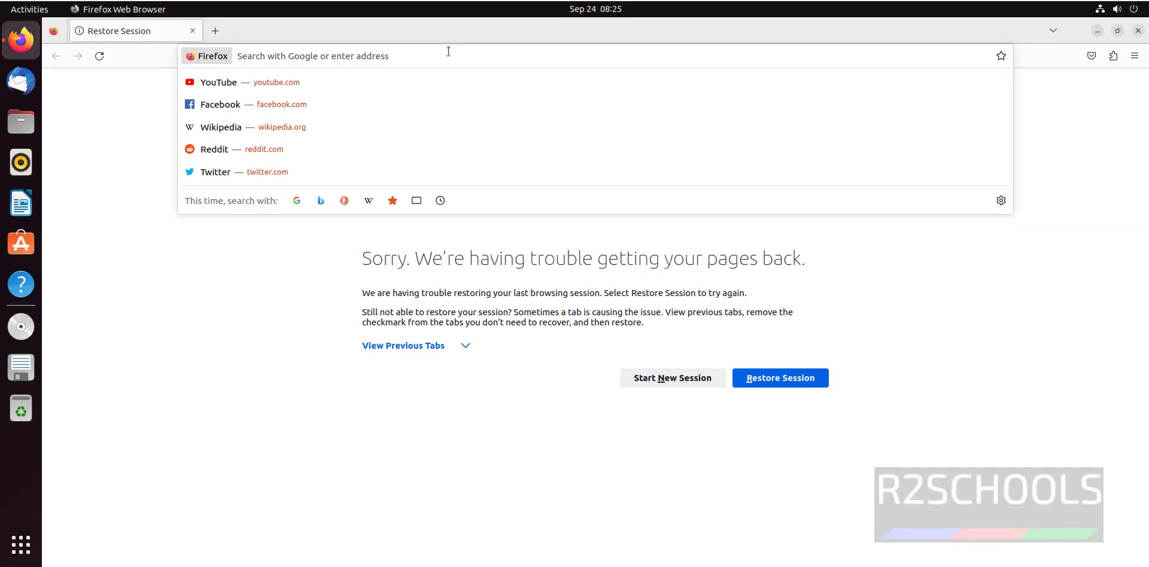
pyautogui.write('netacad.com')
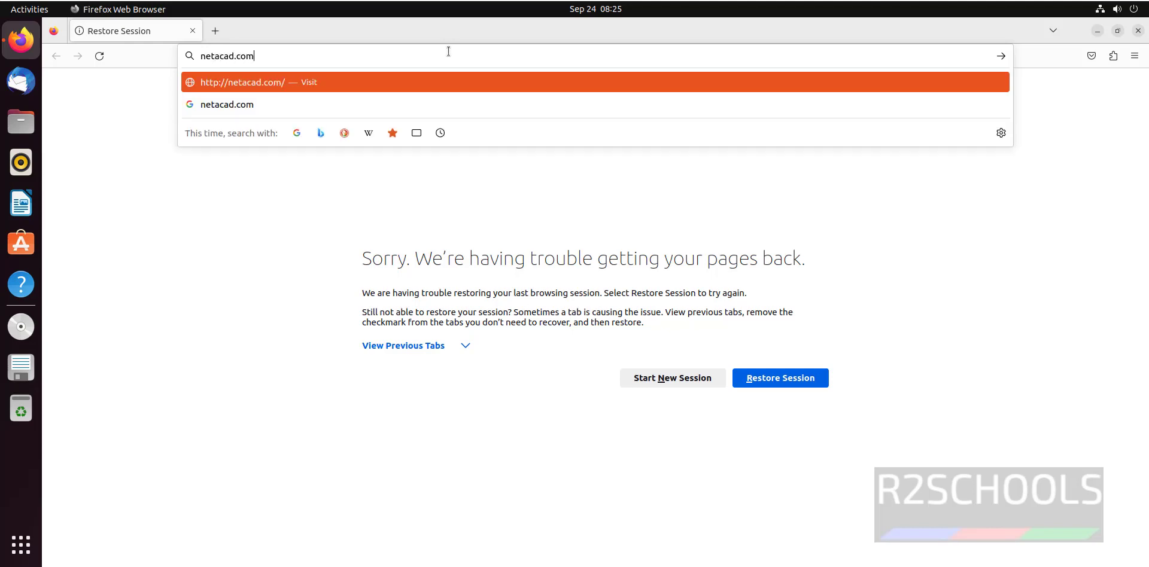
pyautogui.press('Return')
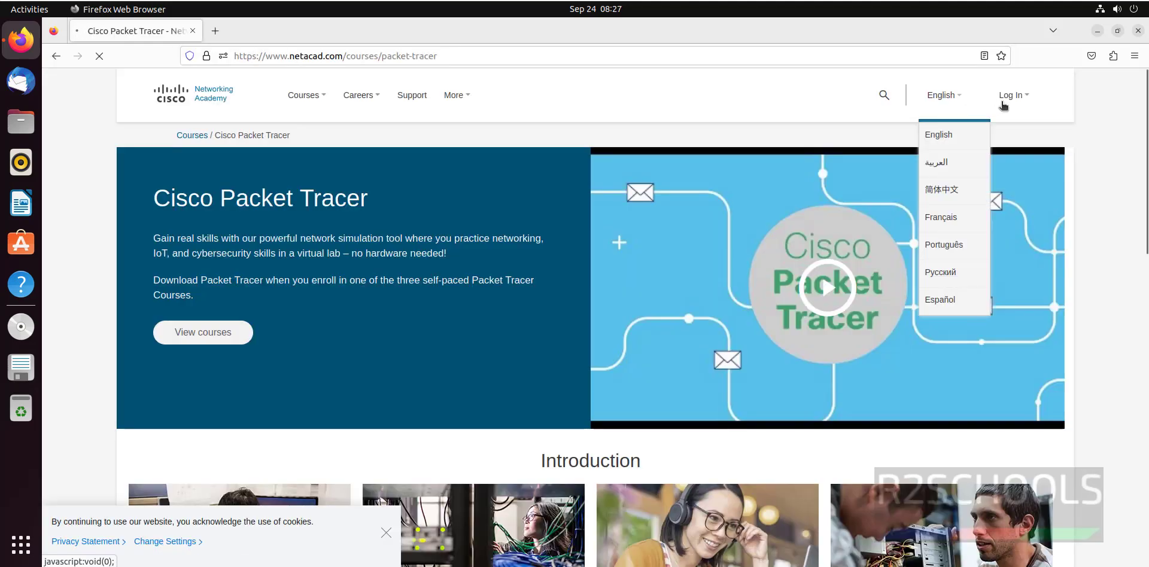
pyautogui.moveTo(983, 126)
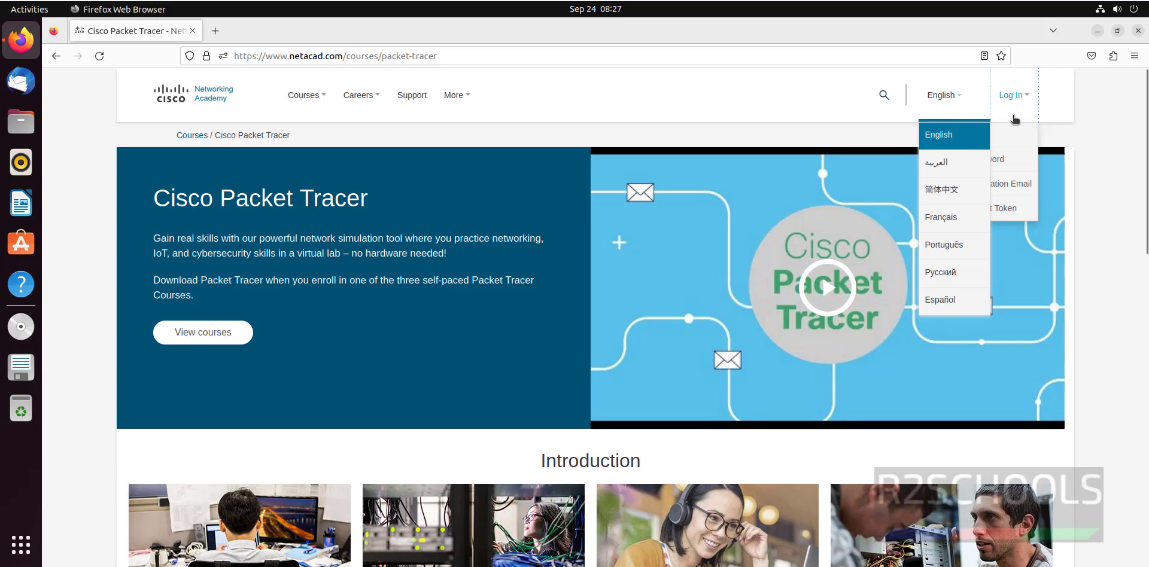
# - Sign in through Cisco ID with the account e-mail and password
pyautogui.click(976, 137)
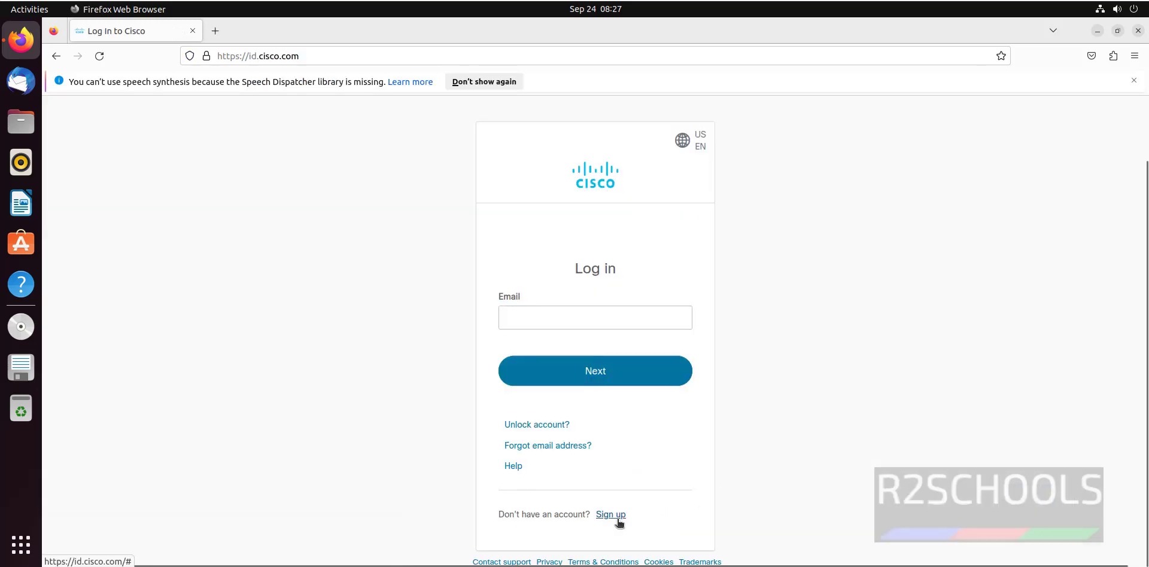
pyautogui.click(562, 319)
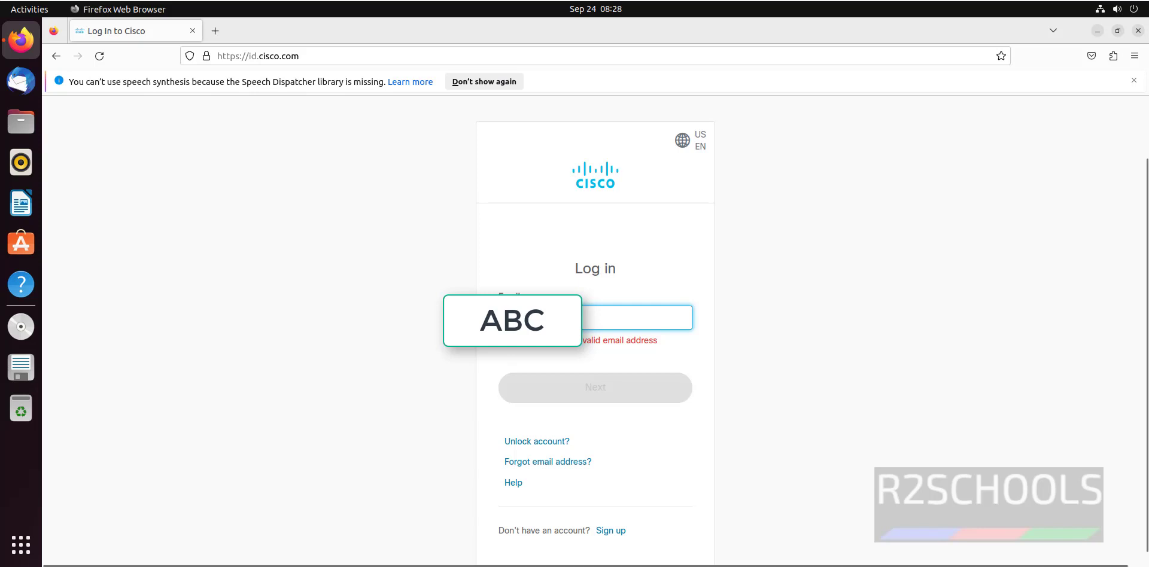
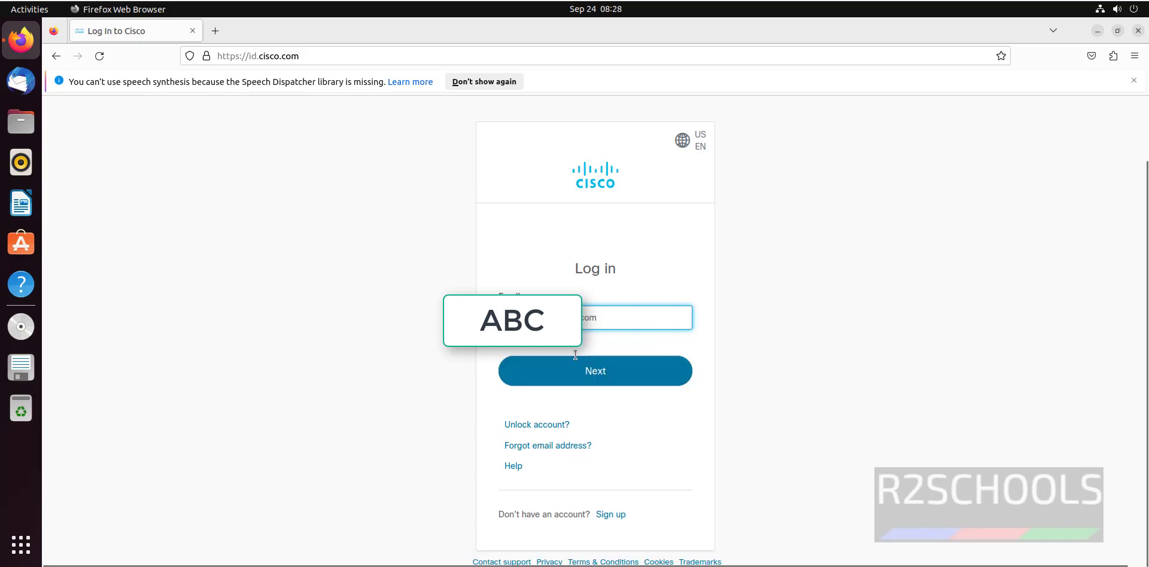
pyautogui.click(596, 368)
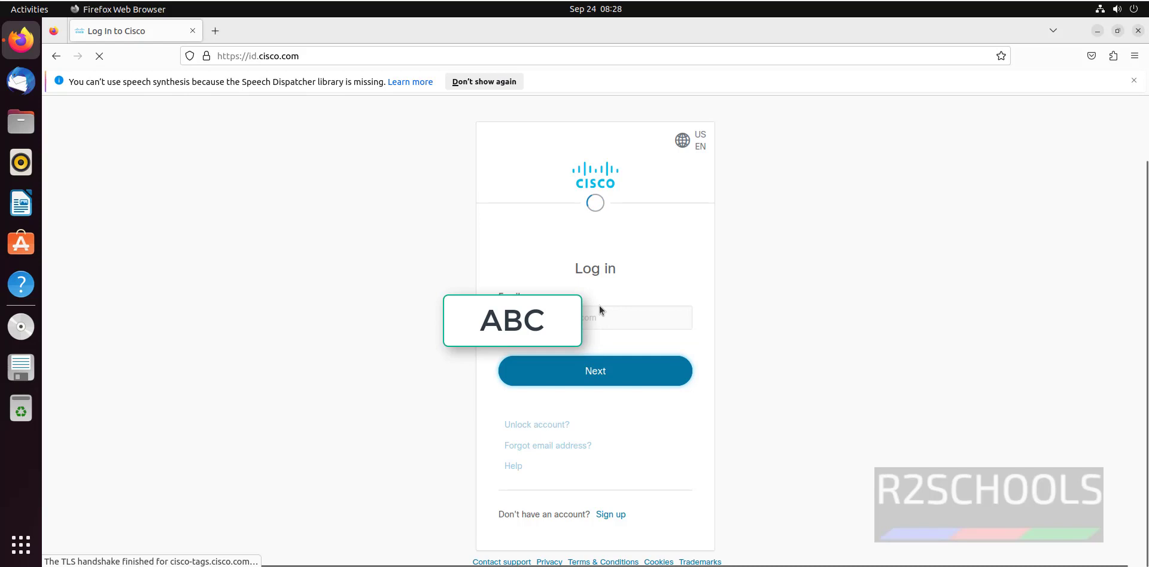
pyautogui.write('****')
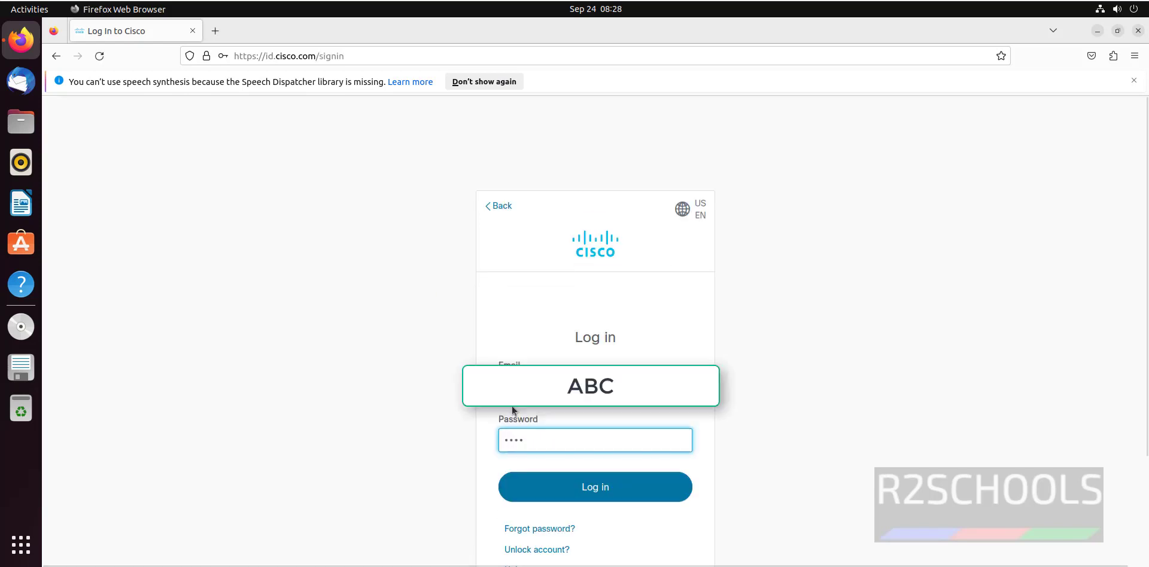
pyautogui.write('********')
pyautogui.press('Return')
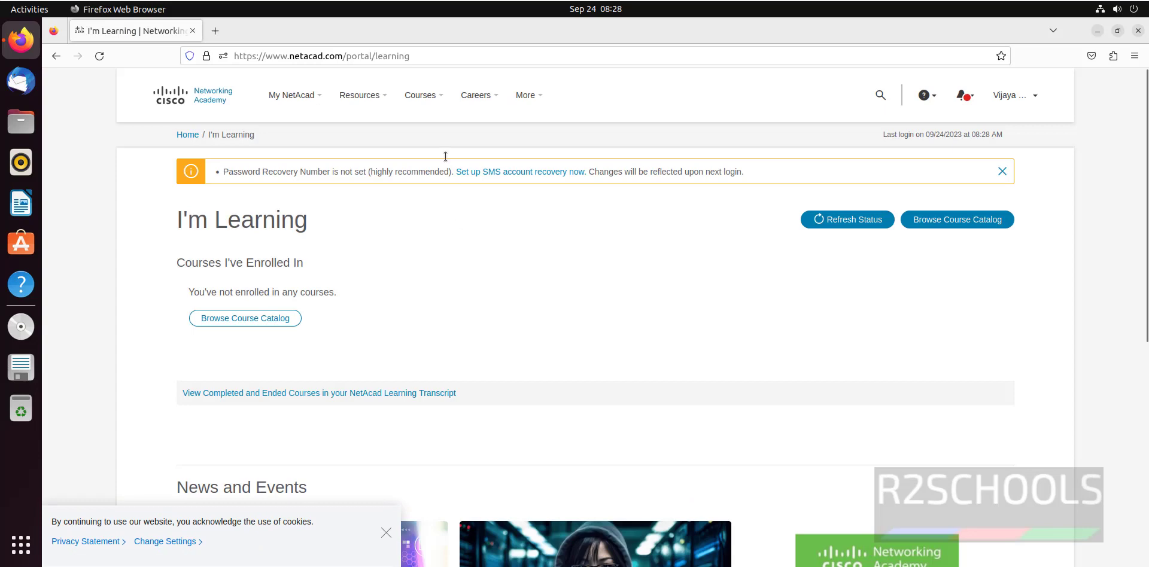
# - From Resources > Download Packet Tracer, download the Ubuntu 8.2.1 64-bit installer
pyautogui.click(362, 97)
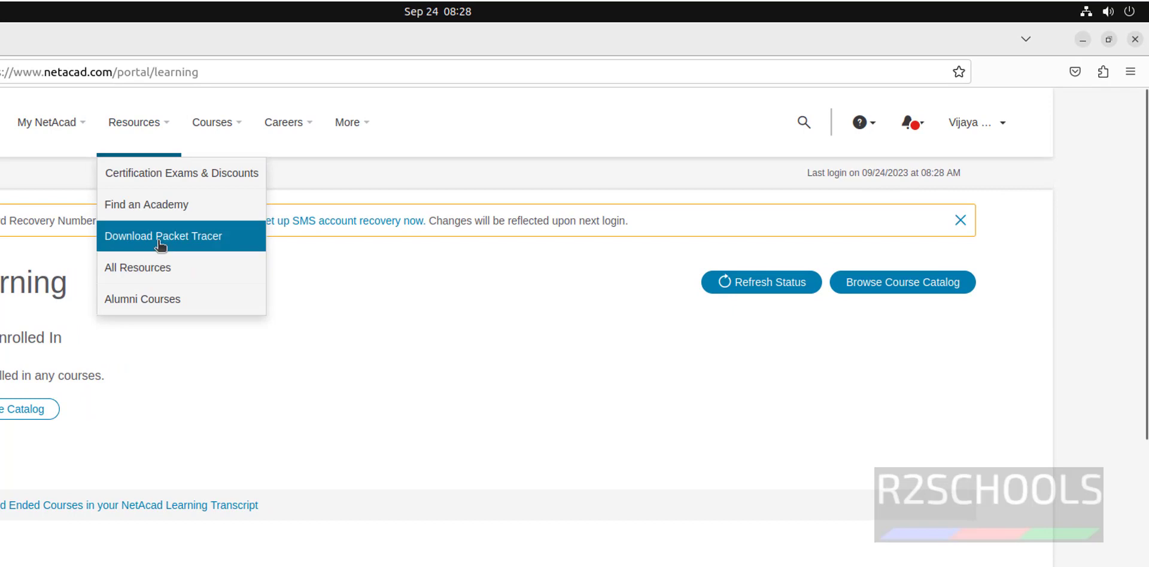
pyautogui.click(159, 240)
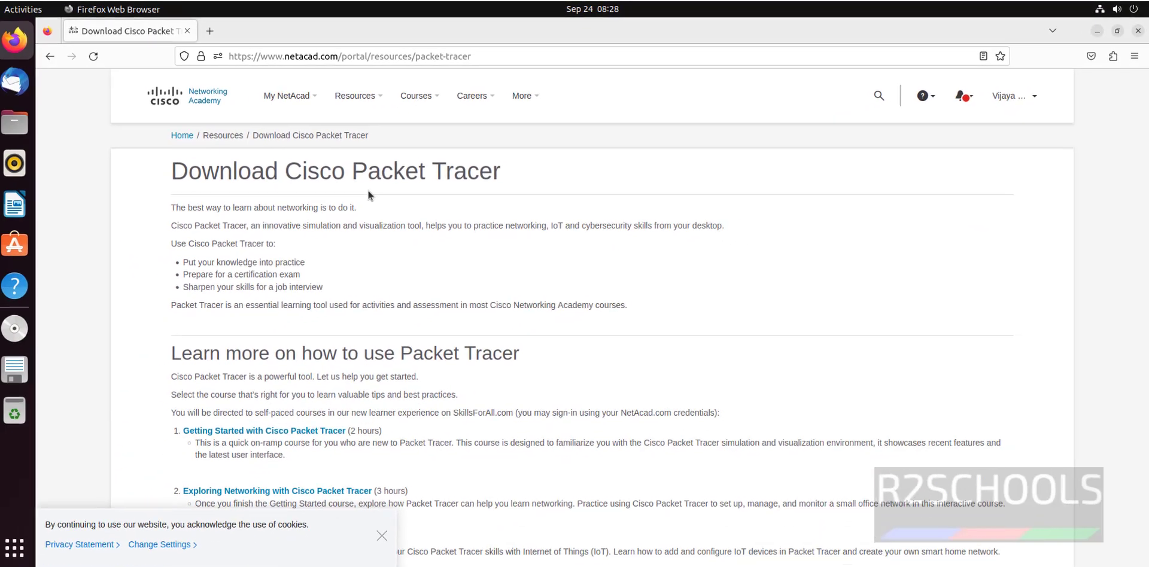
pyautogui.scroll(-5, 486, 393)
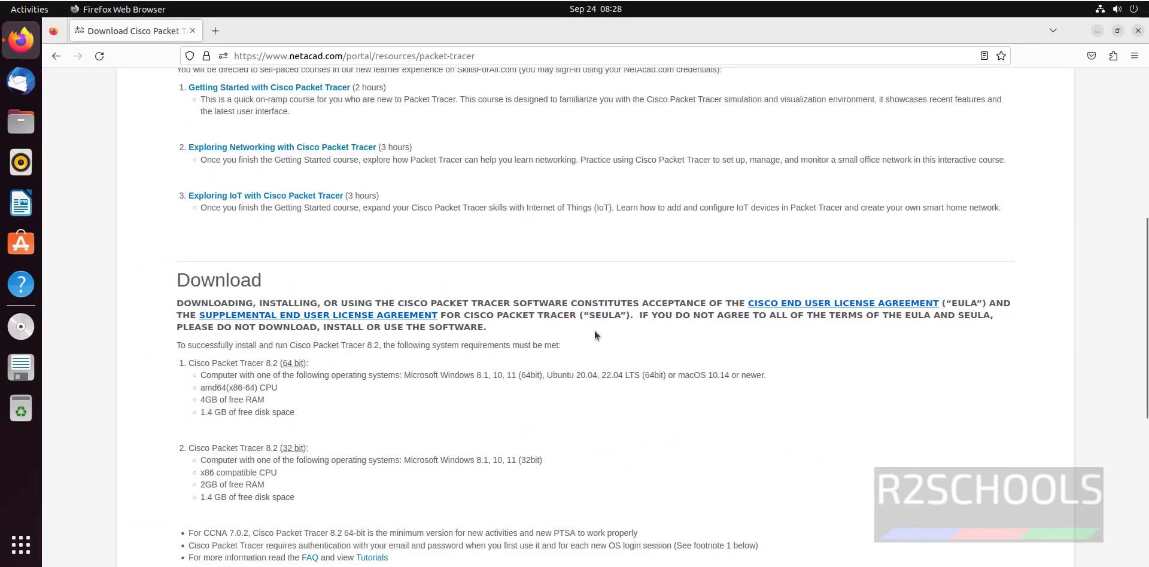
pyautogui.scroll(-6, 594, 331)
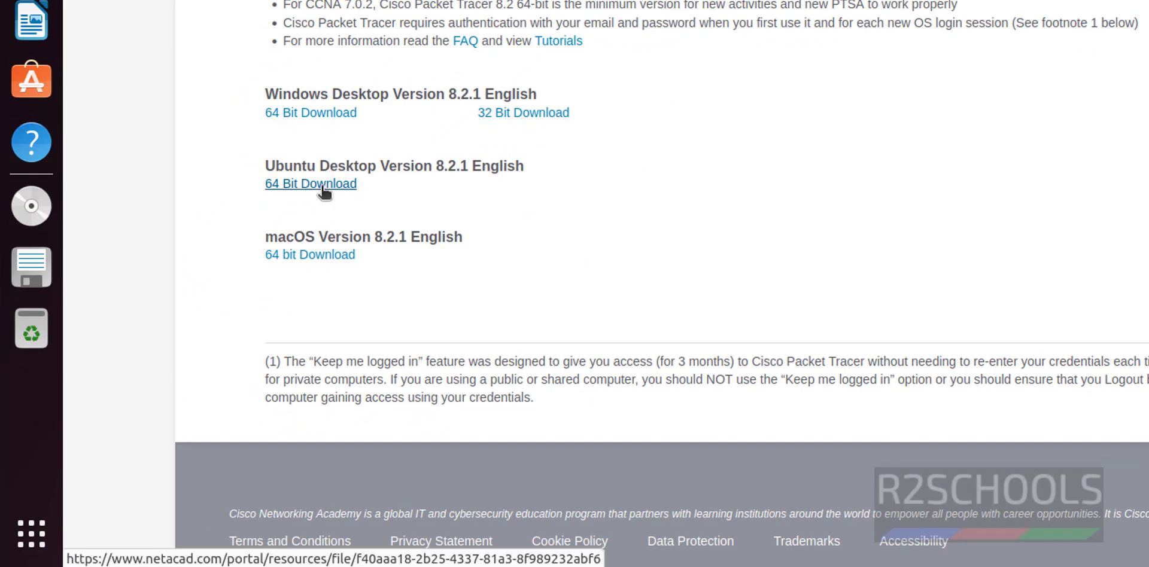
pyautogui.click(323, 186)
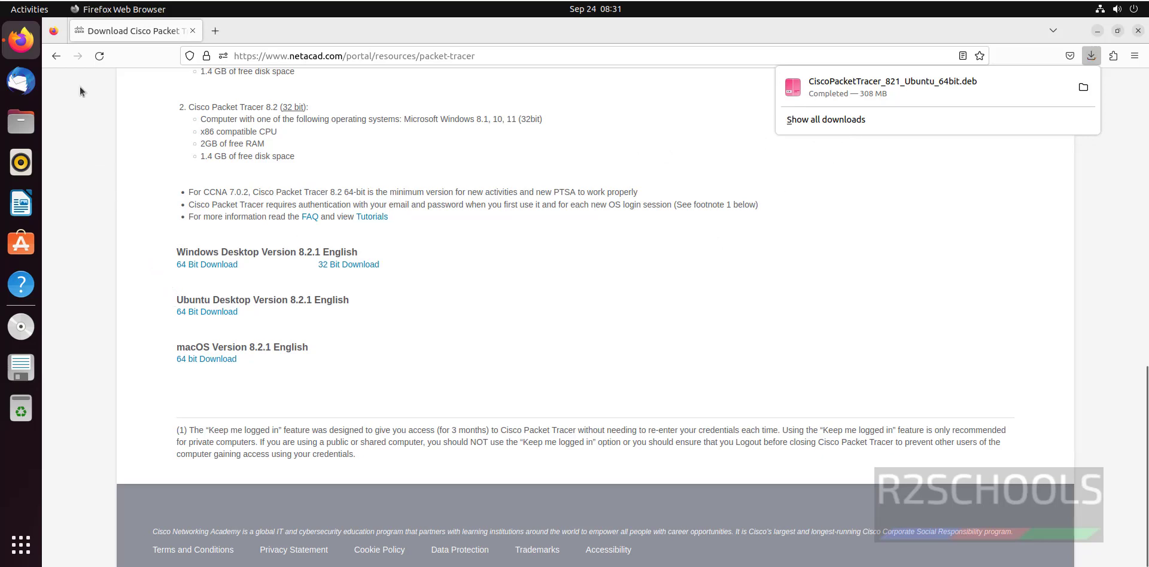
# - Open a terminal, try cd /Downloads, and list the home folder contents
pyautogui.click(20, 543)
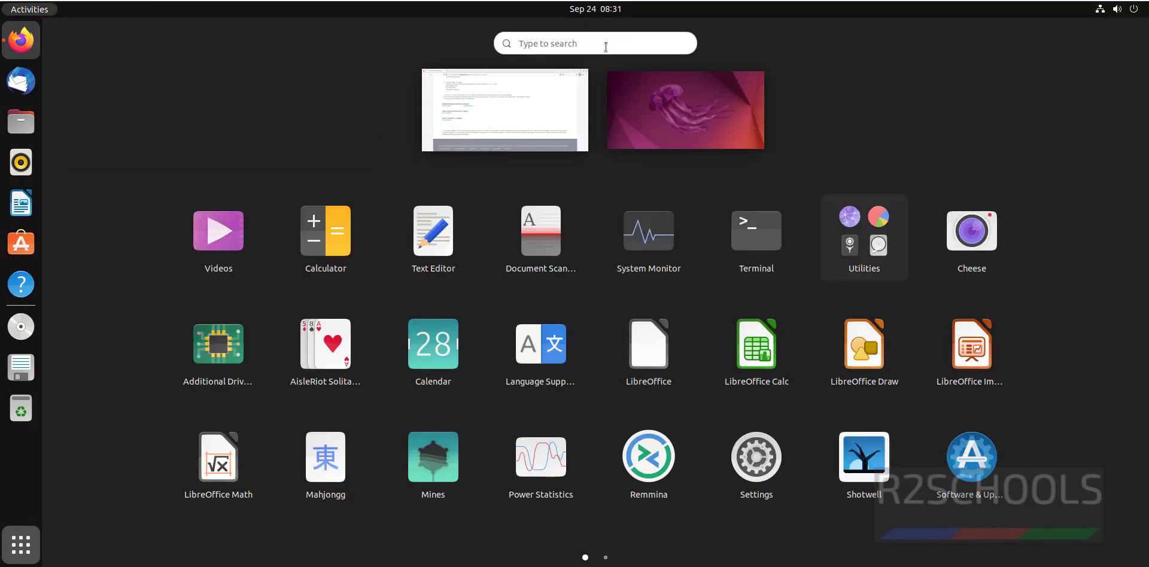
pyautogui.write('ter')
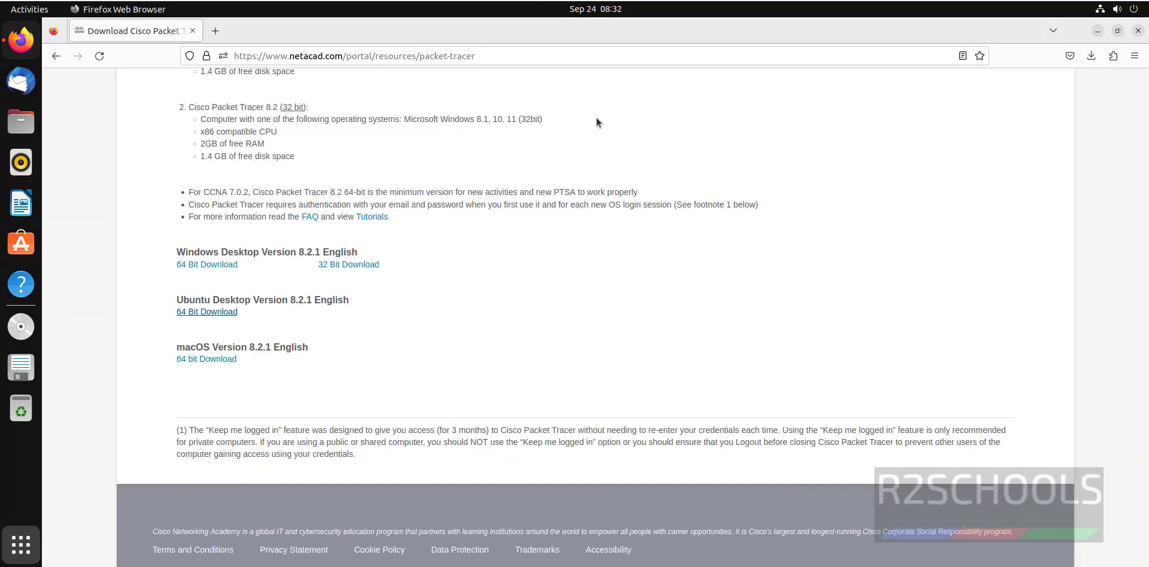
pyautogui.write('cd /')
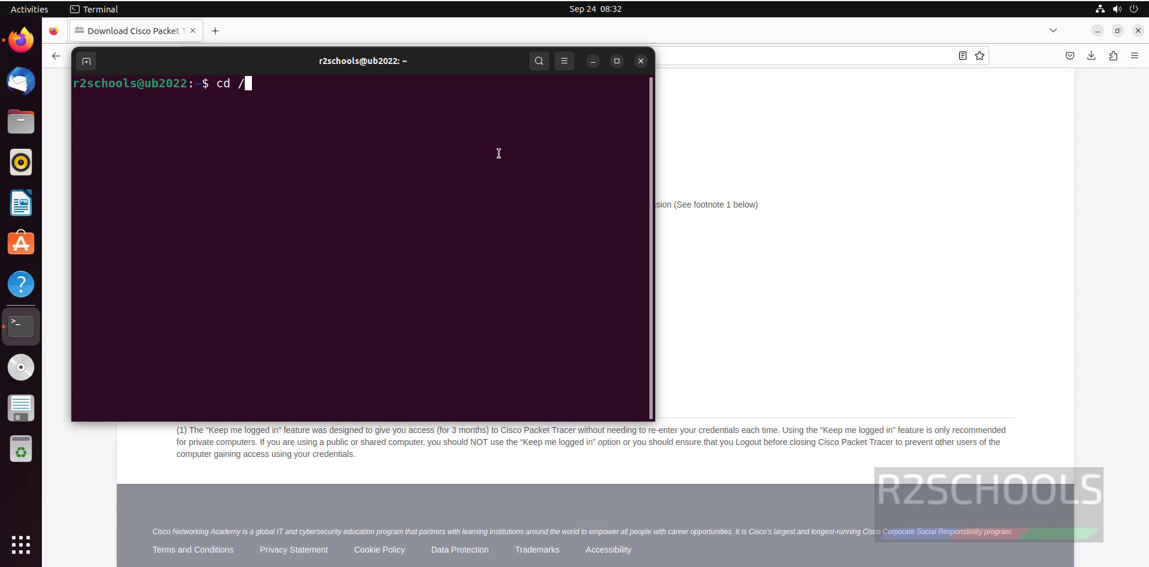
pyautogui.write('Downlo')
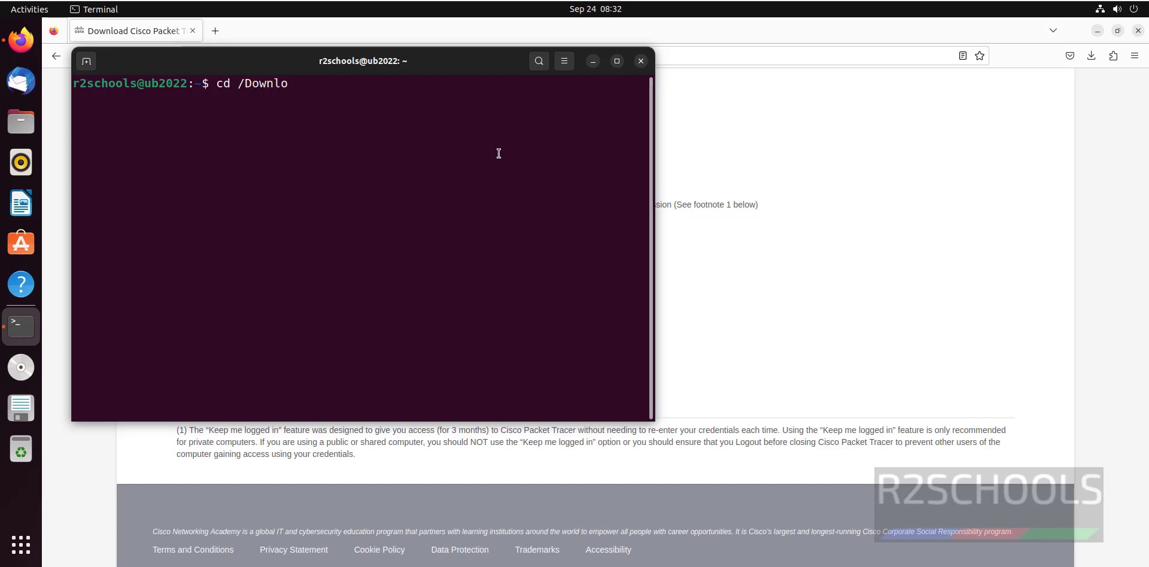
pyautogui.write('ads')
pyautogui.press('Return')
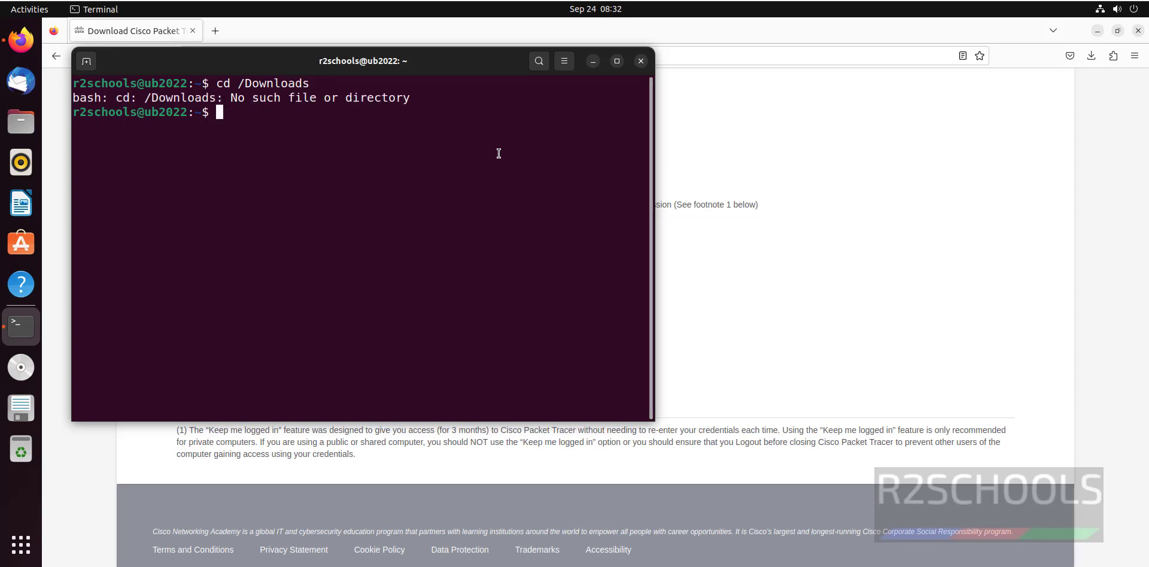
pyautogui.write('ls')
pyautogui.press('Return')
# - Change into the Downloads folder and list it to find the Packet Tracer .deb
pyautogui.write('cd Dow')
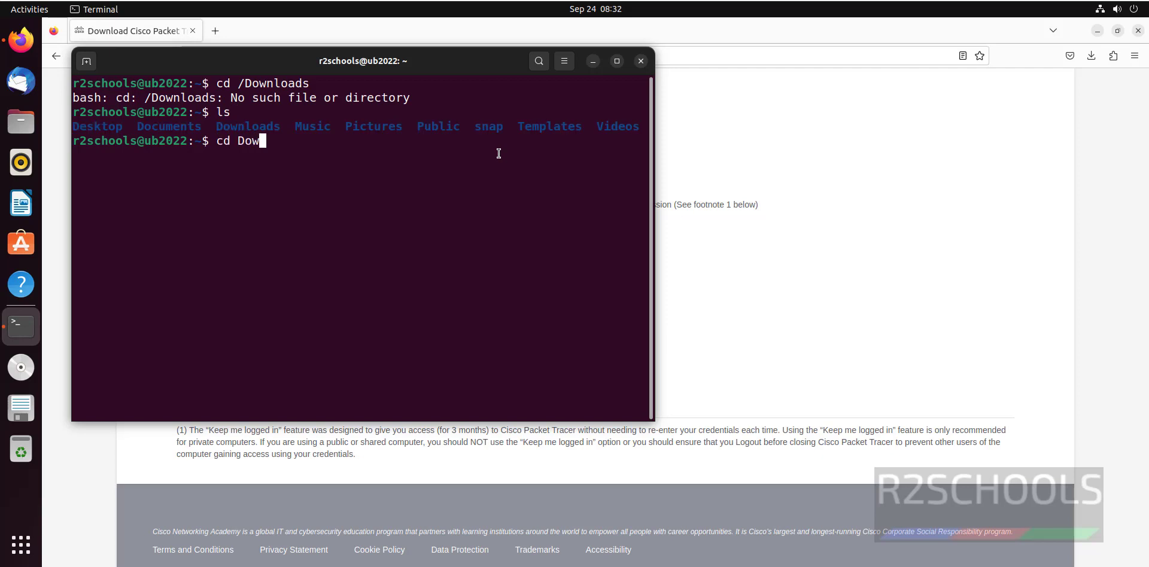
pyautogui.press('Tab')
pyautogui.press('Return')
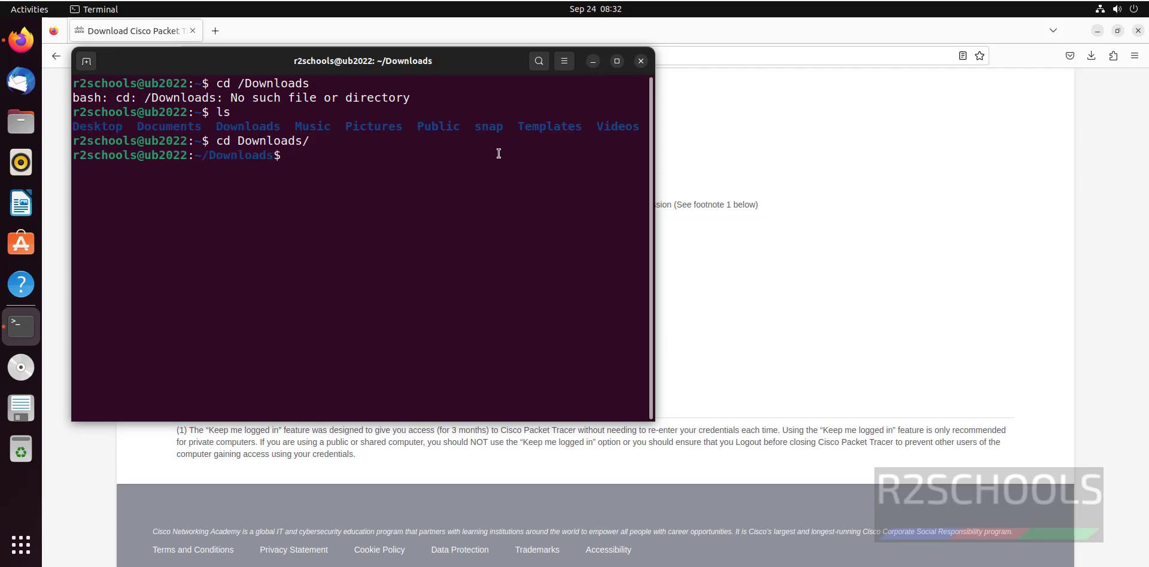
pyautogui.hotkey('ctrl', 'l')
pyautogui.write('ls')
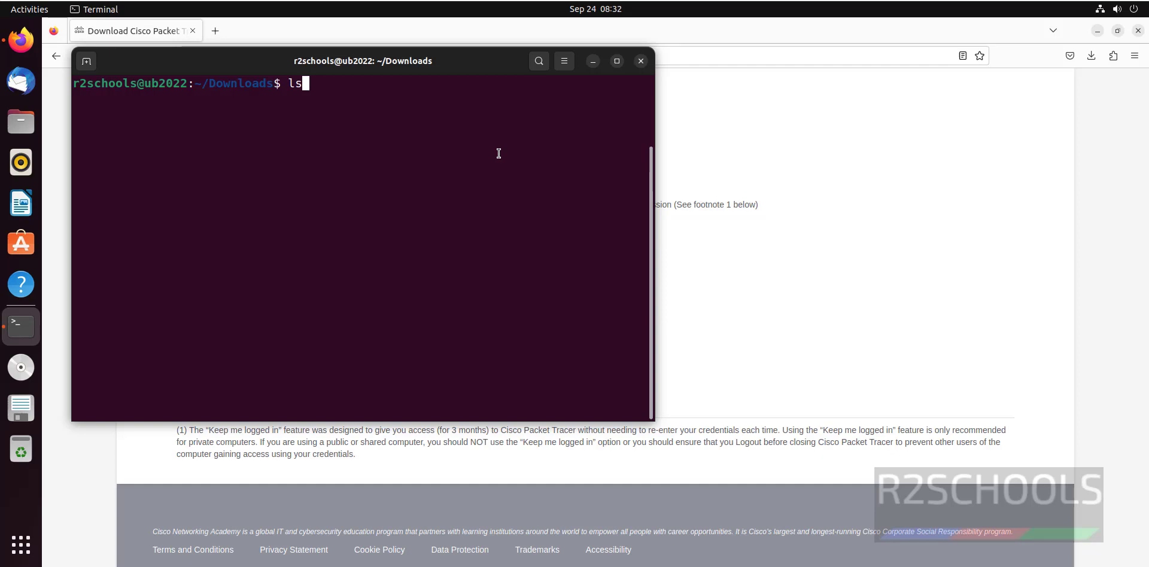
pyautogui.press('Return')
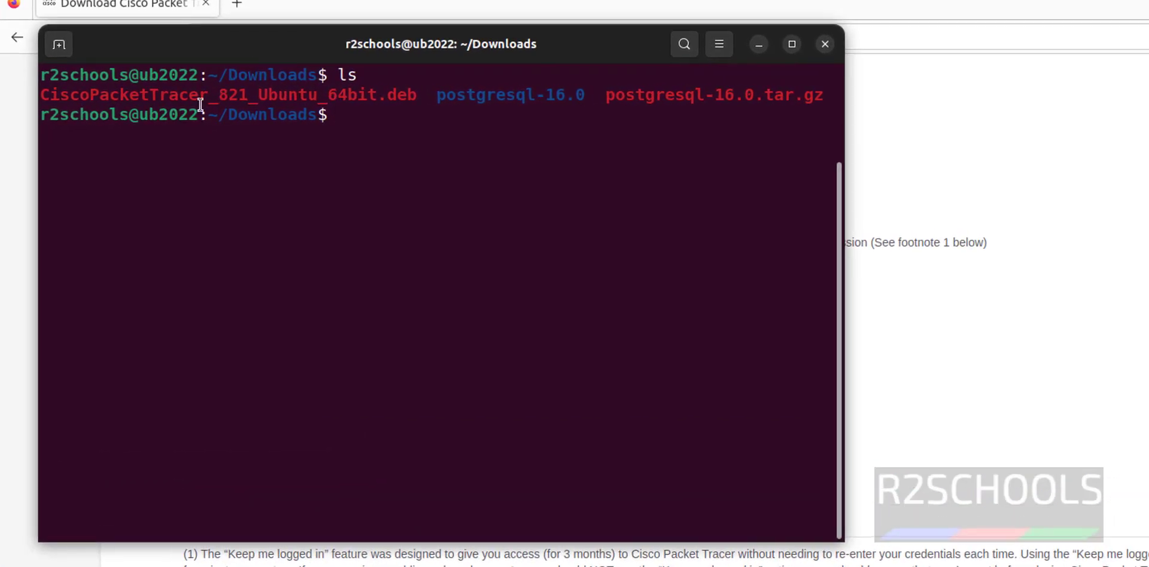
pyautogui.doubleClick(180, 99)
pyautogui.click(504, 234)
# - Run sudo apt install ./CiscoPacketTracer_821_Ubuntu_64bit.deb and confirm with y
pyautogui.write('s')
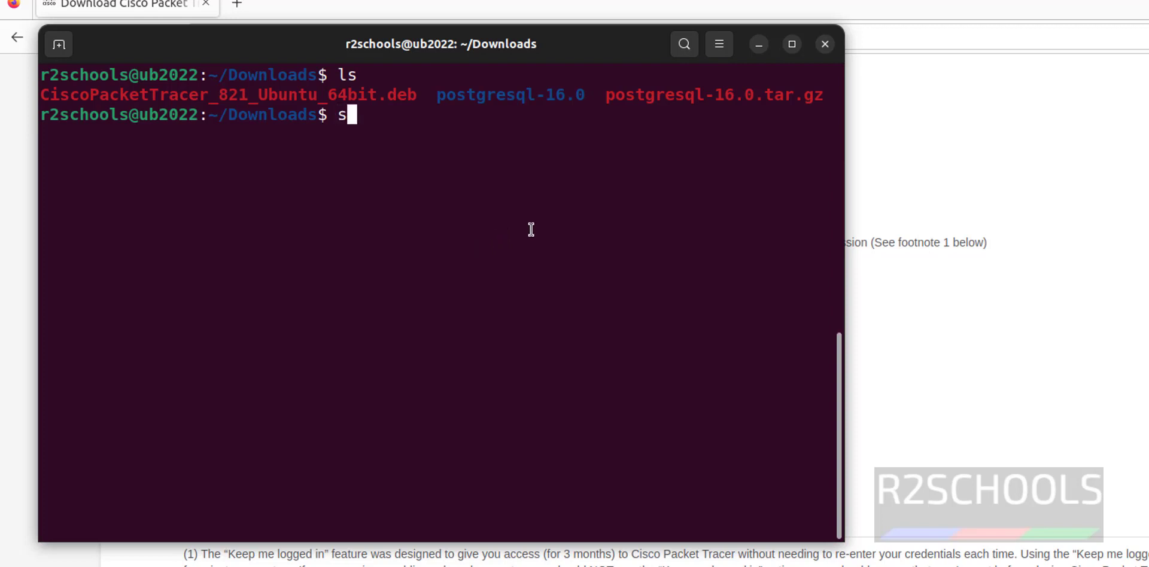
pyautogui.write('udo apt ins')
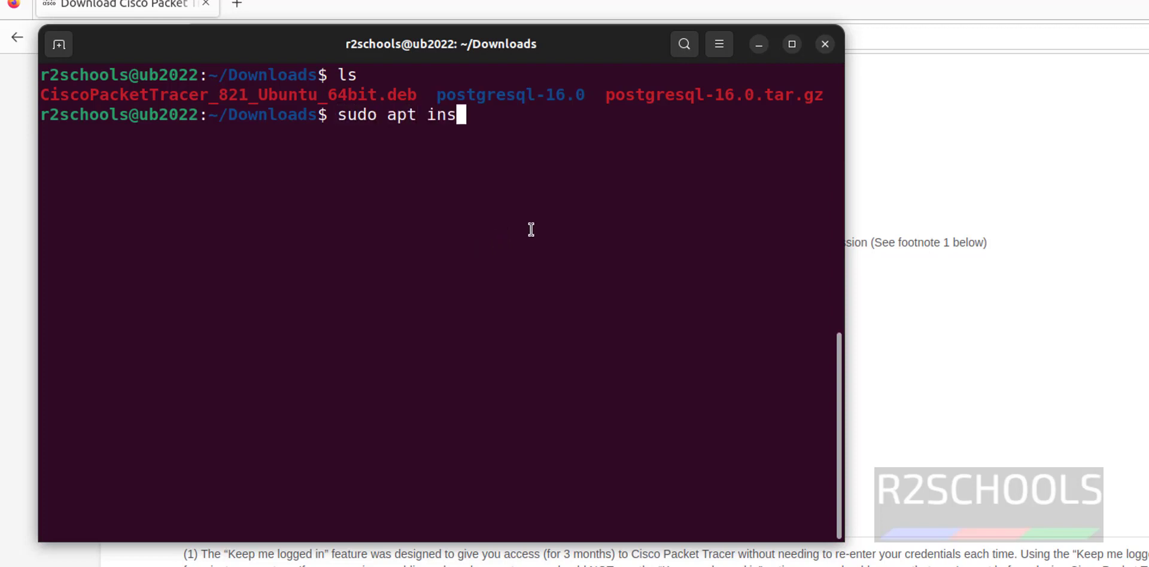
pyautogui.write('tall ./')
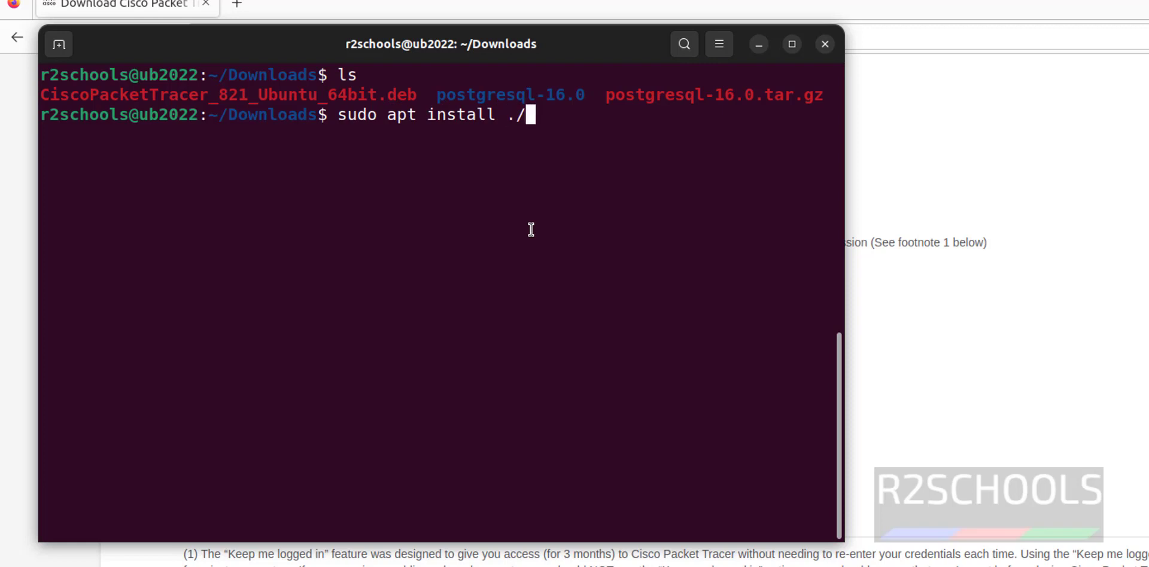
pyautogui.write('Ci')
pyautogui.press('Tab')
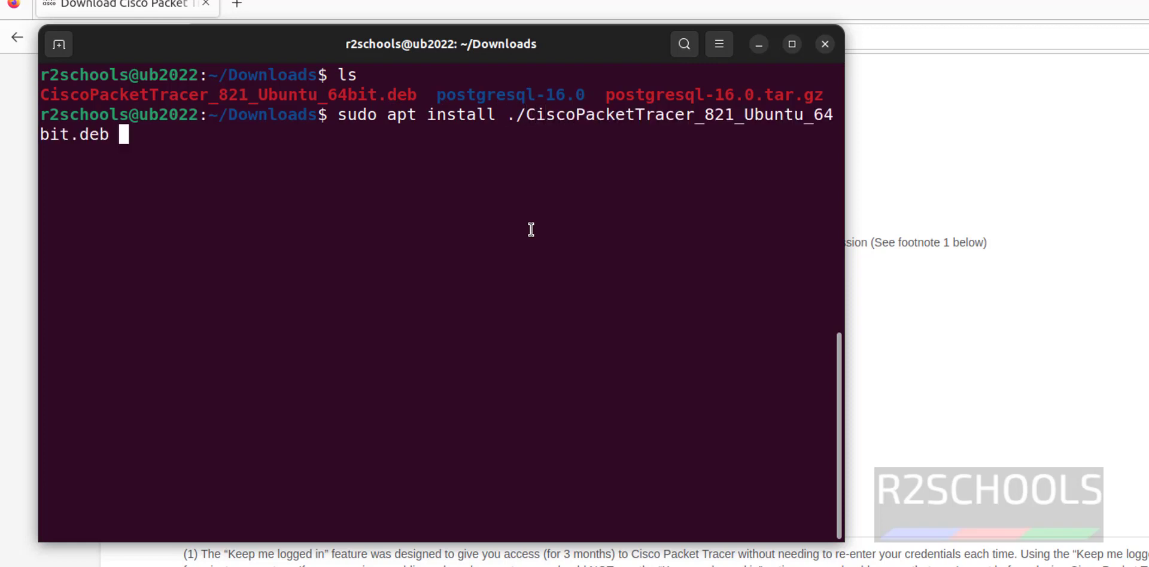
pyautogui.press('Return')
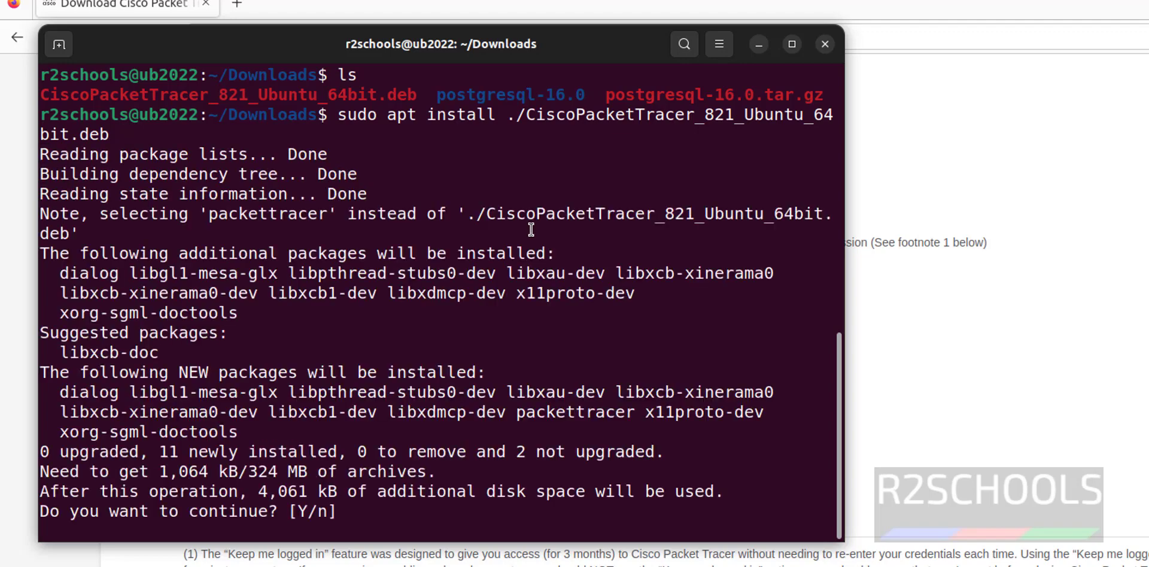
pyautogui.write('y')
pyautogui.press('Return')
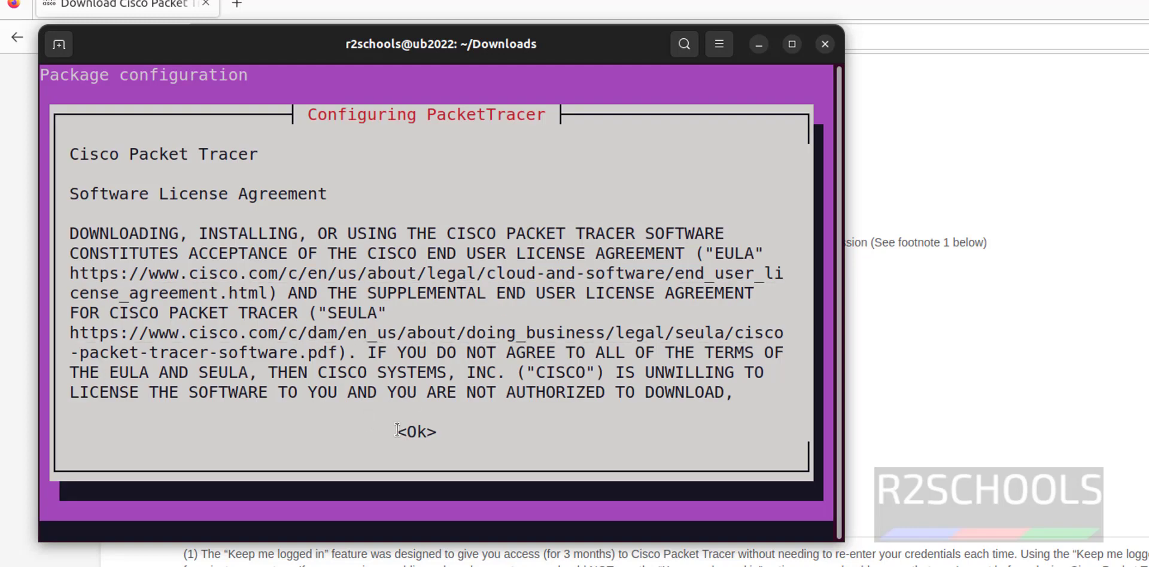
# - Dismiss the license text and answer Yes to accept the Packet Tracer EULA
pyautogui.press('Tab')
pyautogui.press('Return')
pyautogui.press('Left')
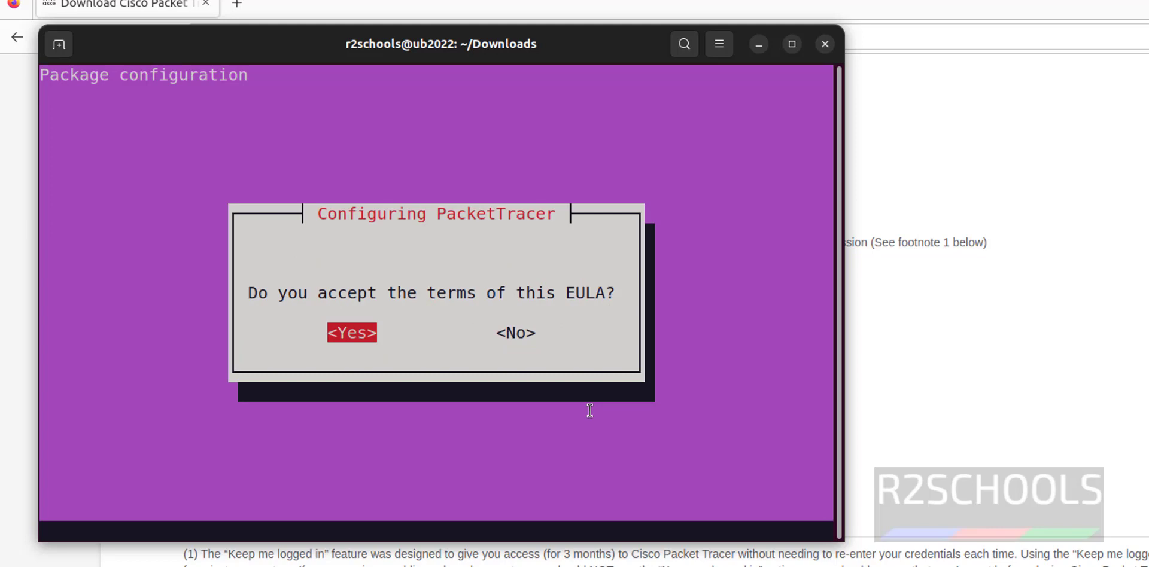
pyautogui.press('Return')
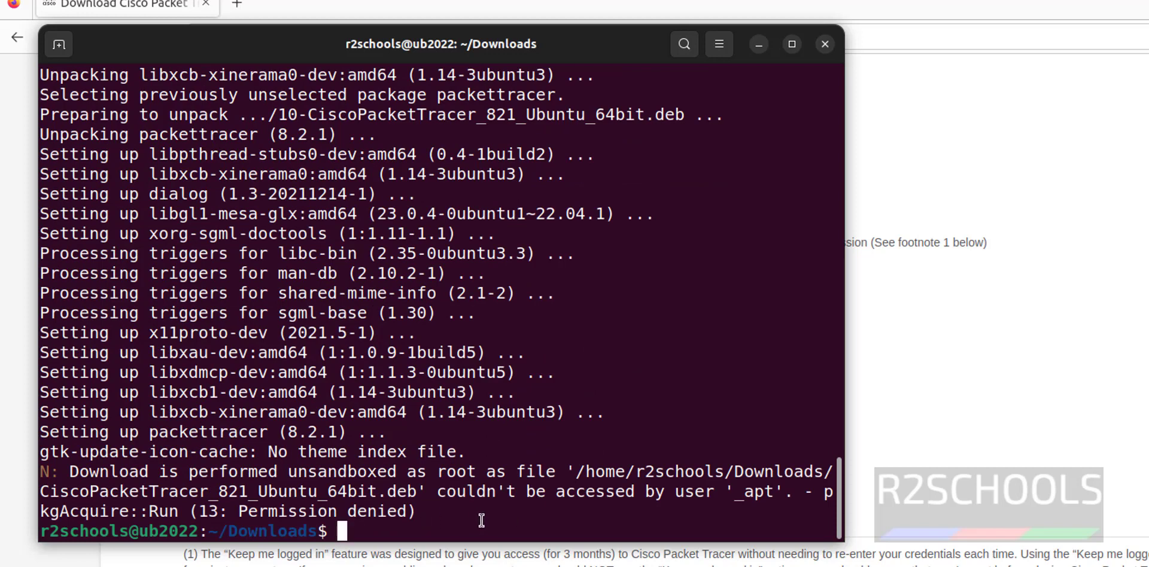
# - Clear the terminal, launch Packet Tracer by searching 'pack', and enable multi-user startup
pyautogui.hotkey('ctrl', 'l')
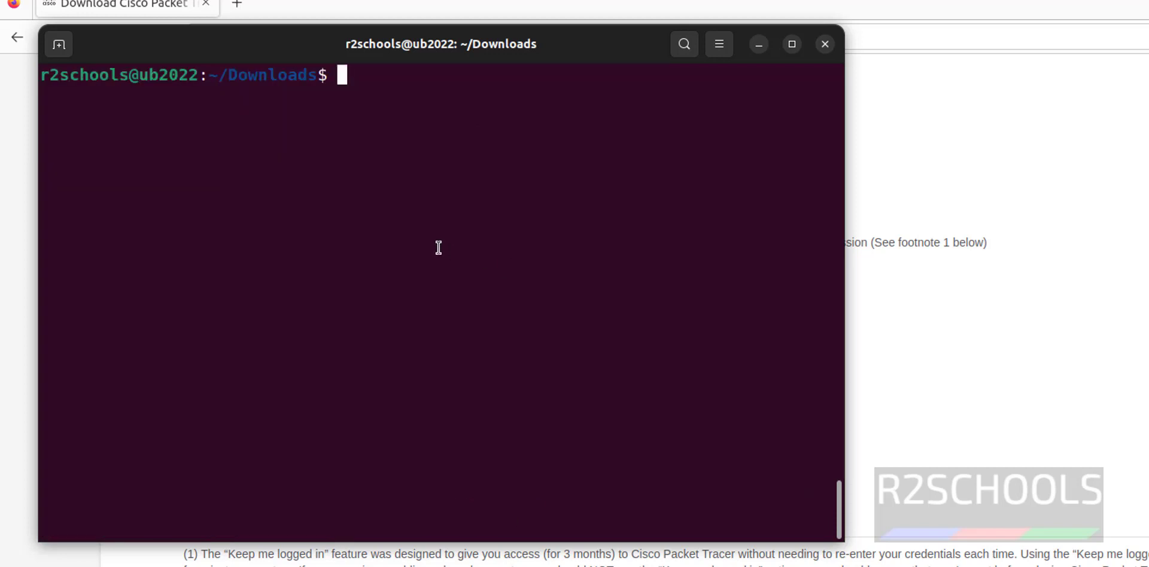
pyautogui.press('super+a')
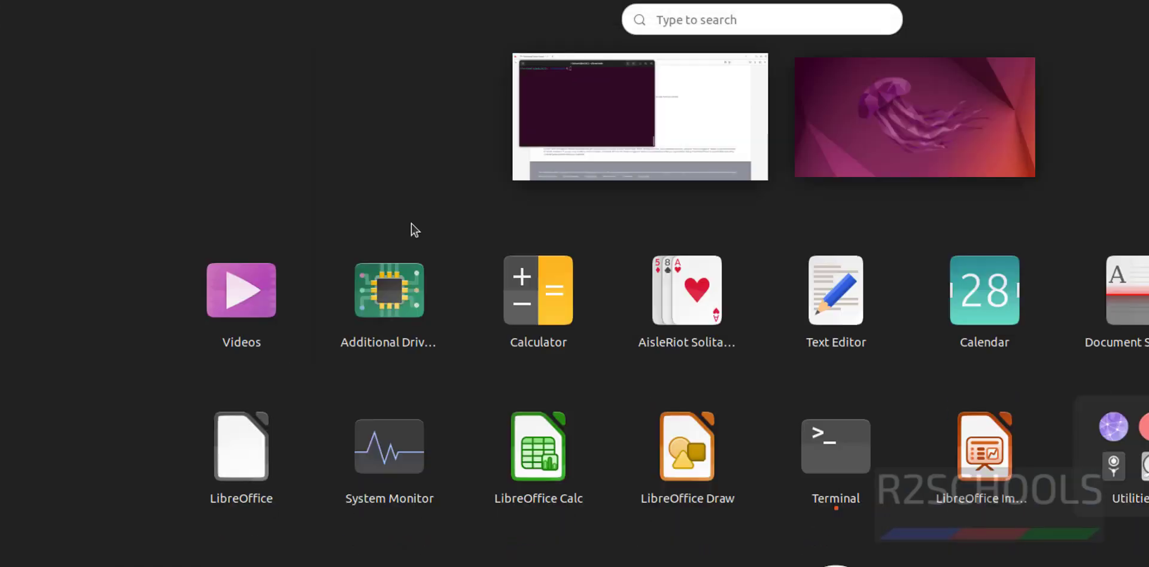
pyautogui.click(723, 18)
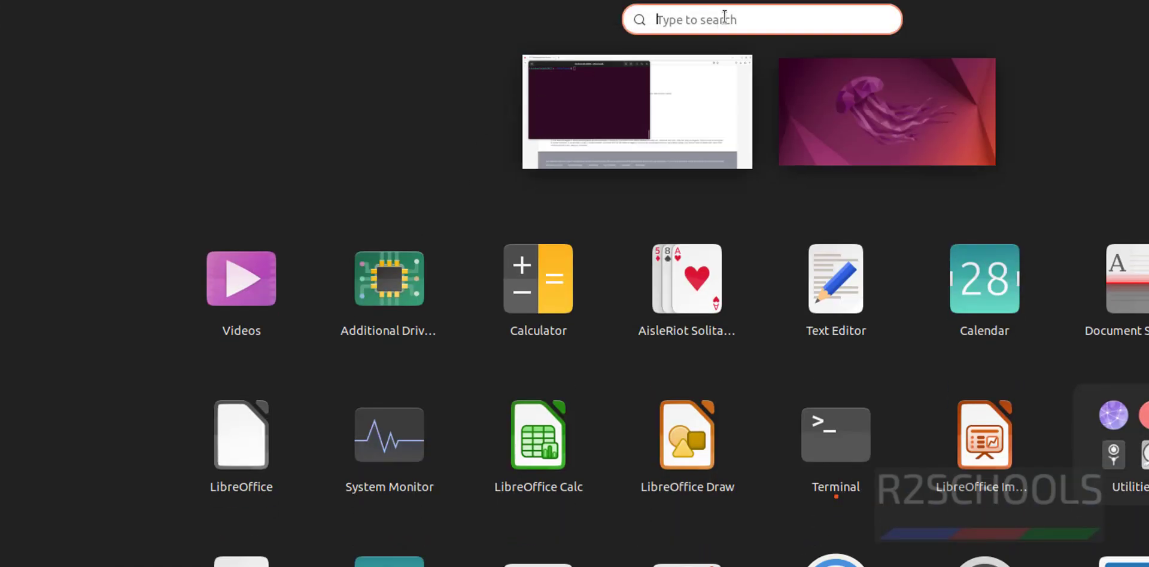
pyautogui.write('pack')
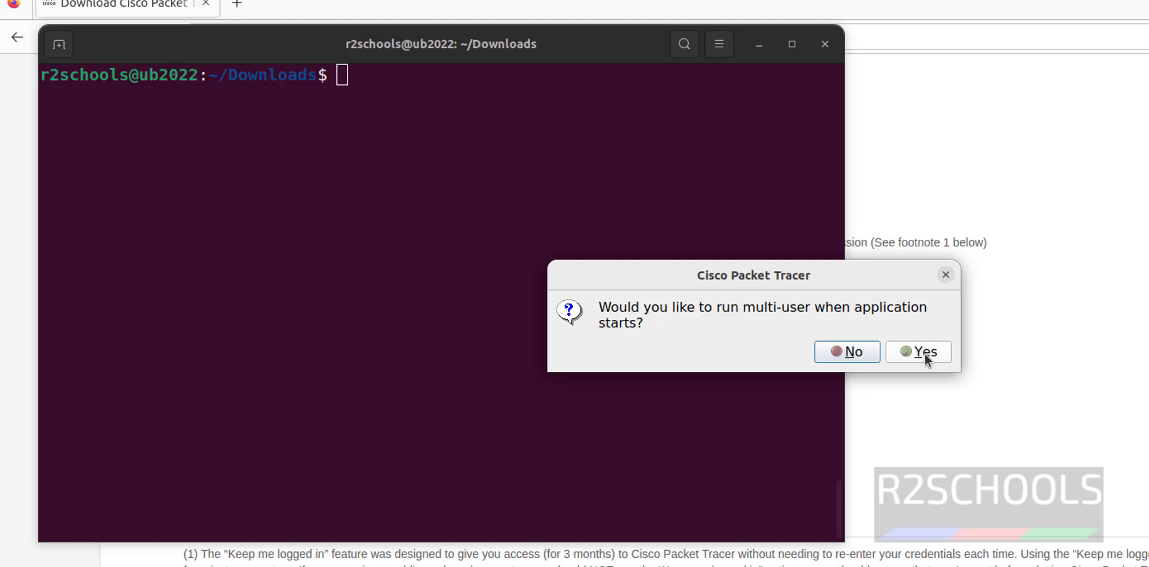
pyautogui.click(925, 354)
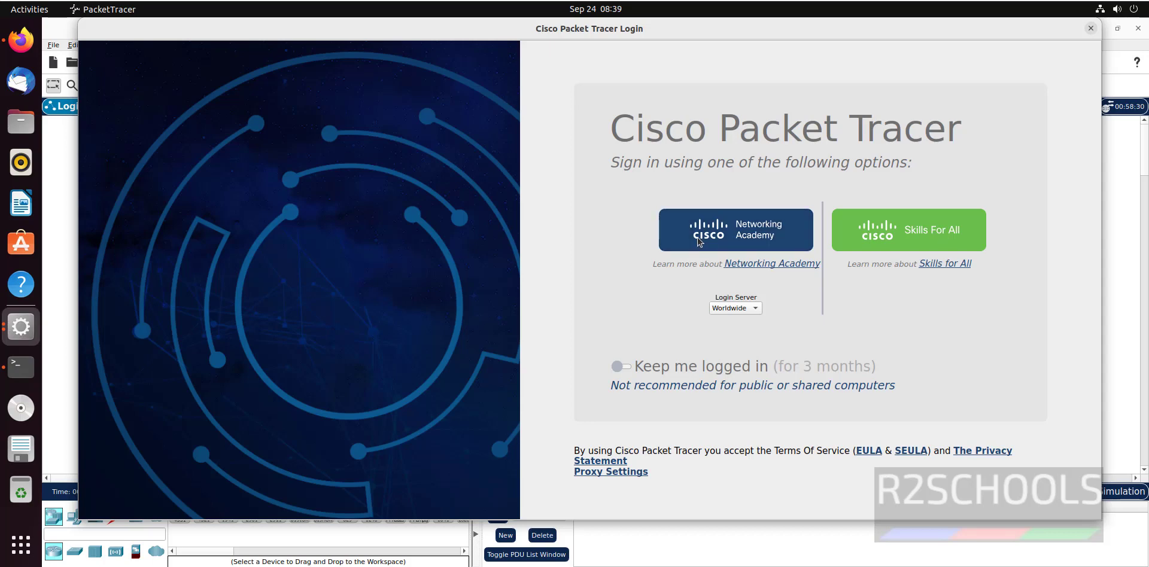
# - Log in to Packet Tracer with the Networking Academy account e-mail and password
pyautogui.click(727, 237)
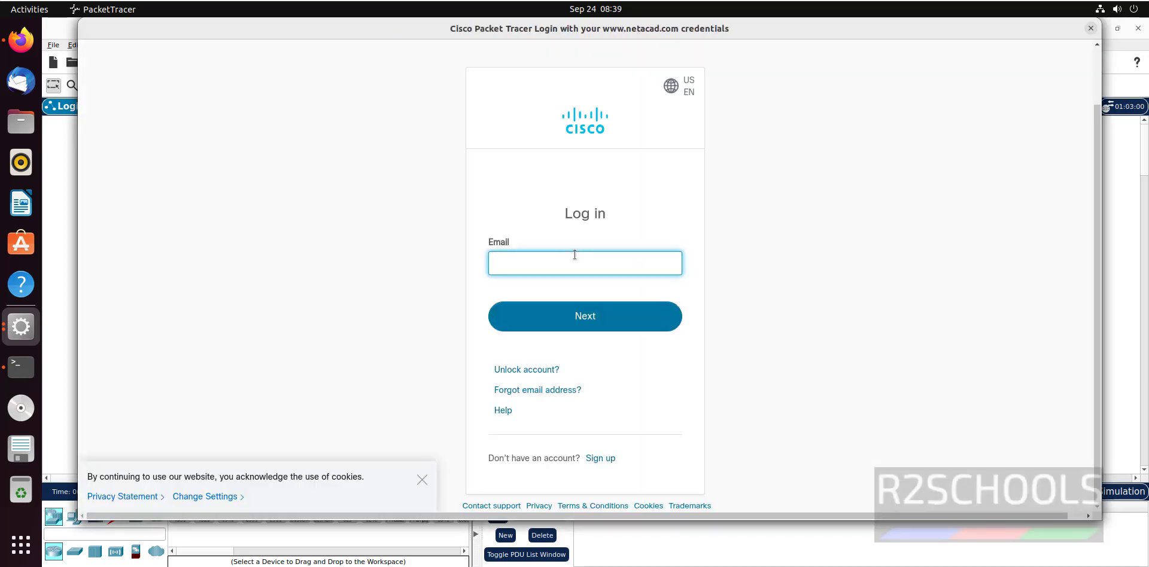
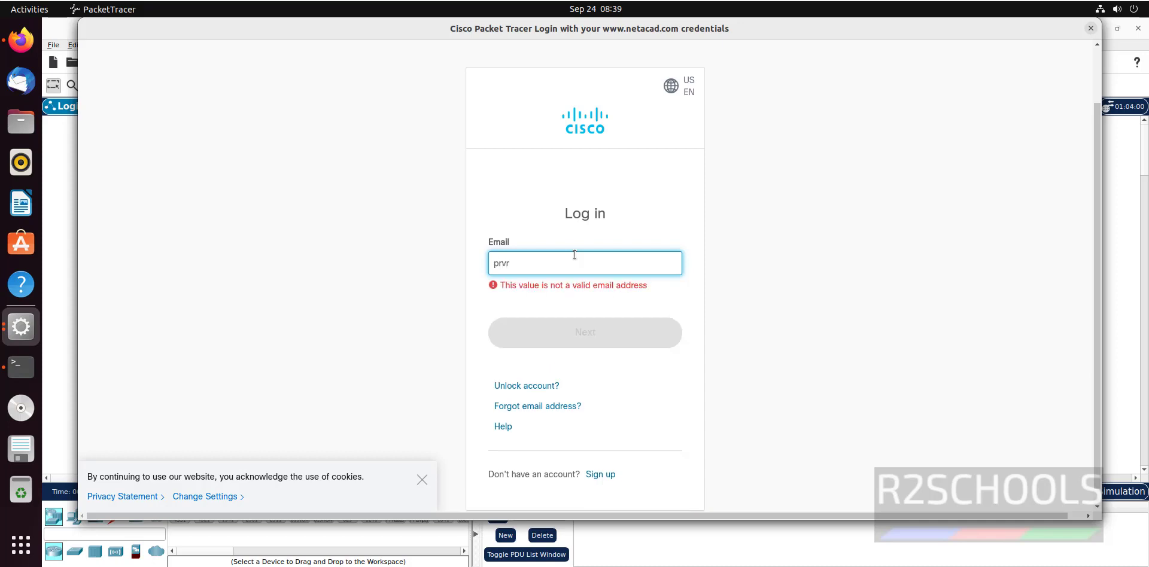
pyautogui.press('super+space')
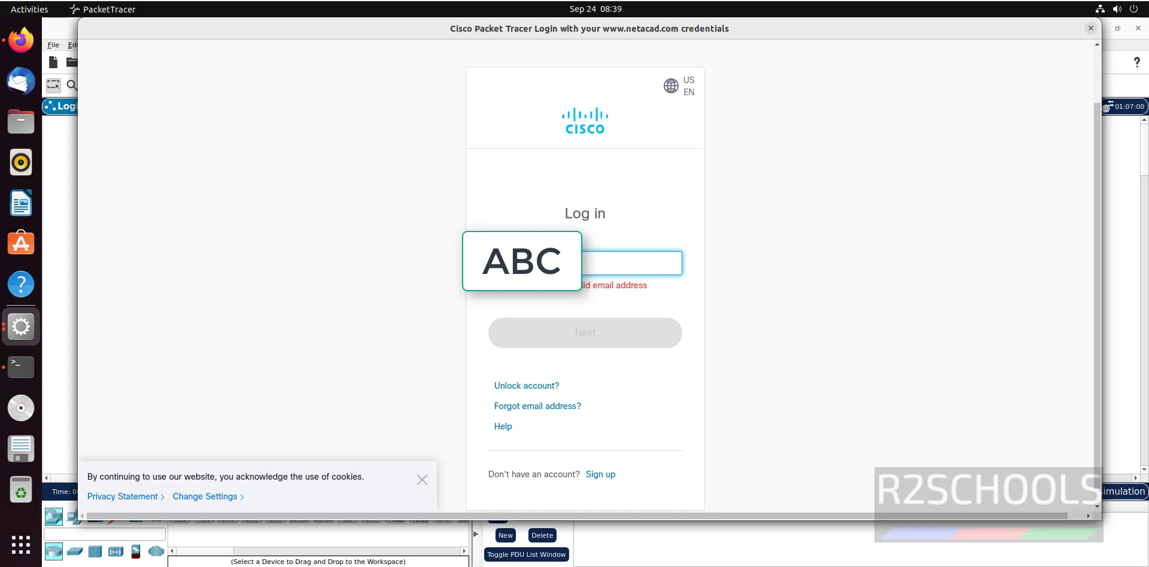
pyautogui.press('Return')
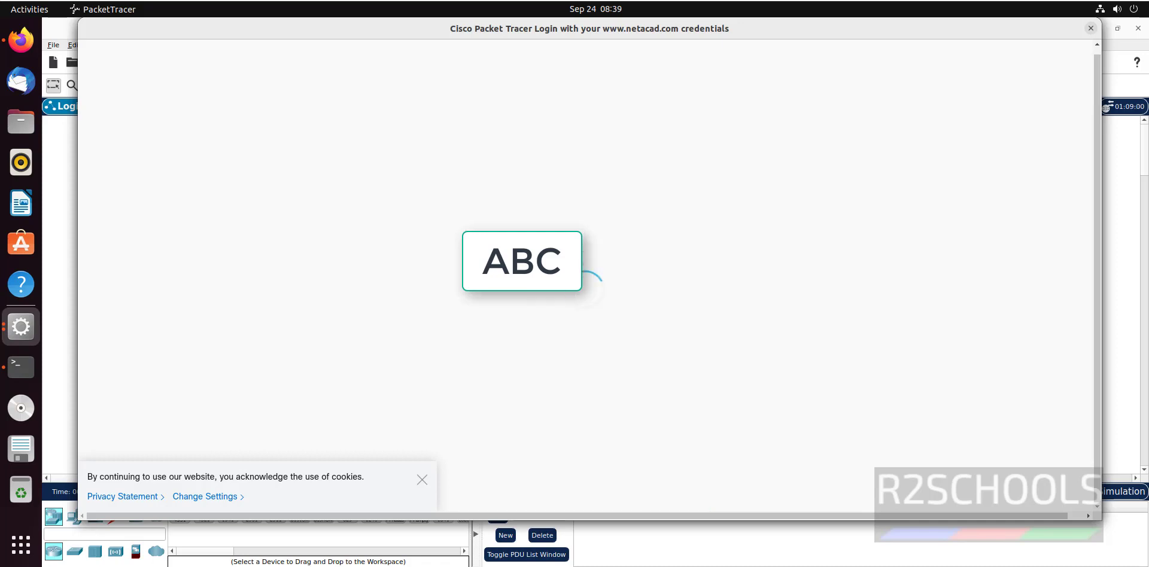
pyautogui.press('super+space')
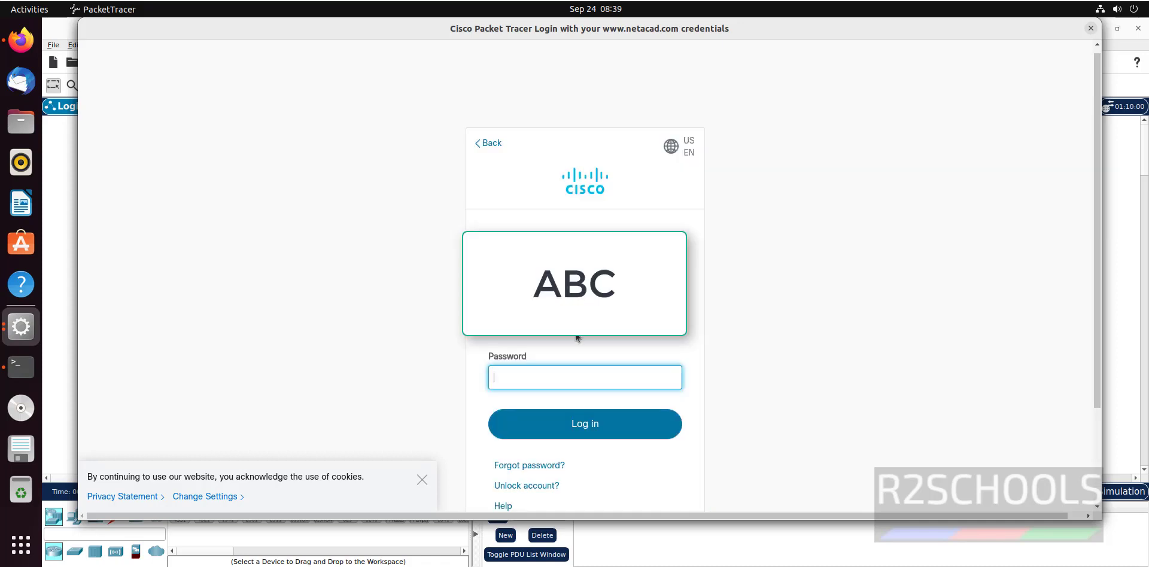
pyautogui.write('***********')
pyautogui.press('Return')
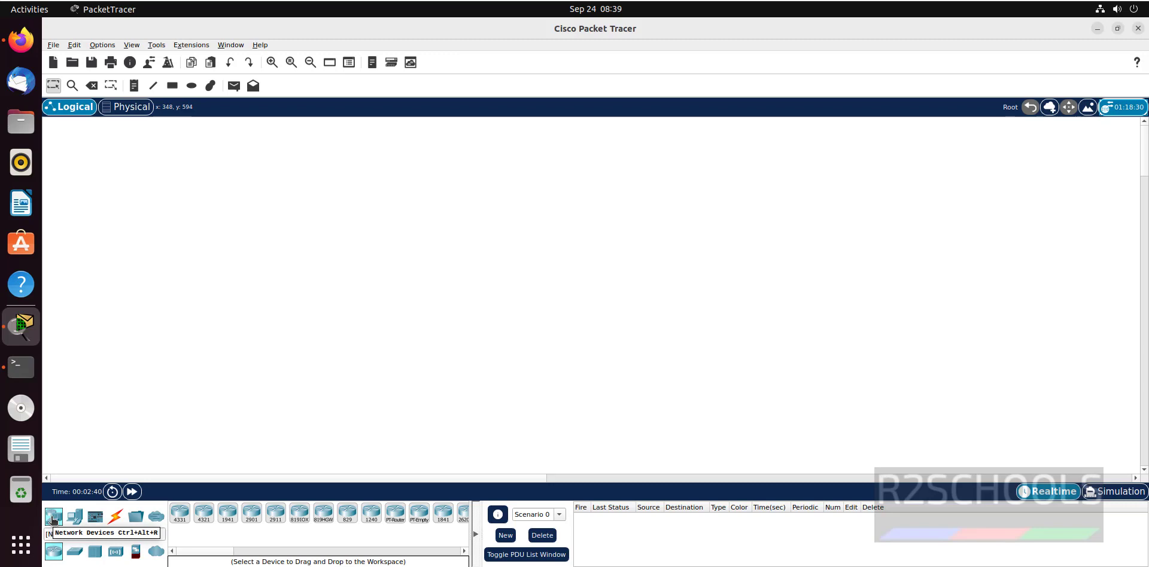
# - Browse End Devices, Connections and Network Devices, ending back on End Devices
pyautogui.click(78, 518)
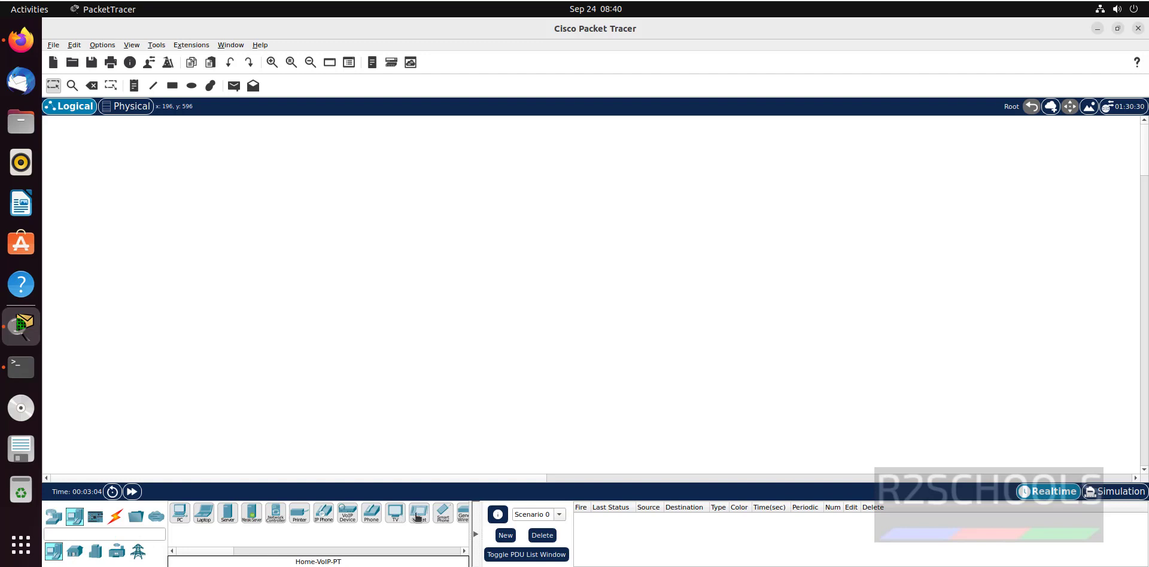
pyautogui.click(116, 518)
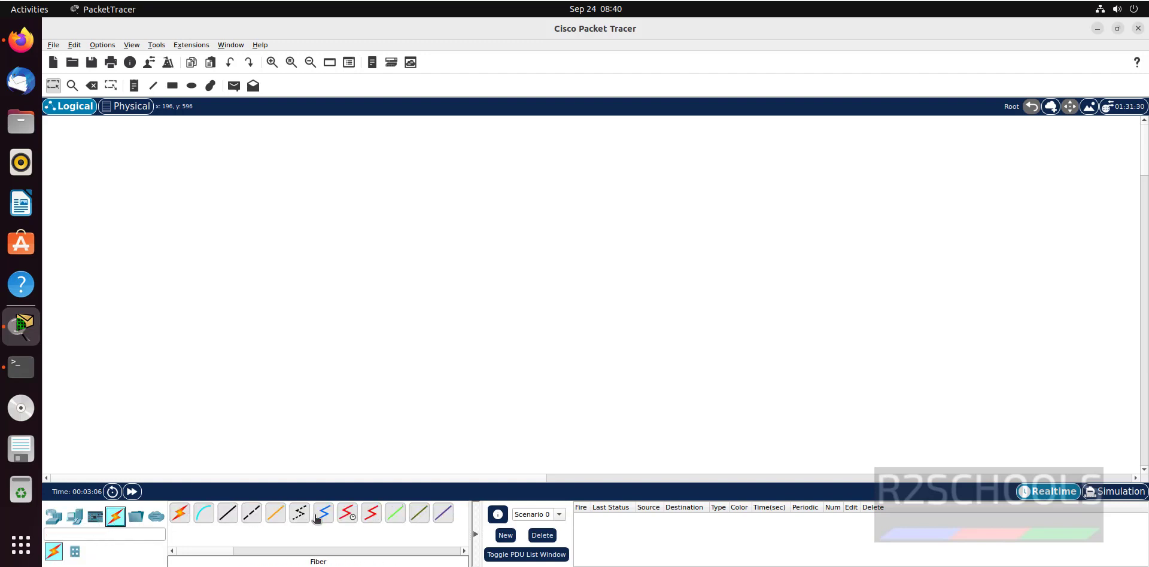
pyautogui.click(57, 521)
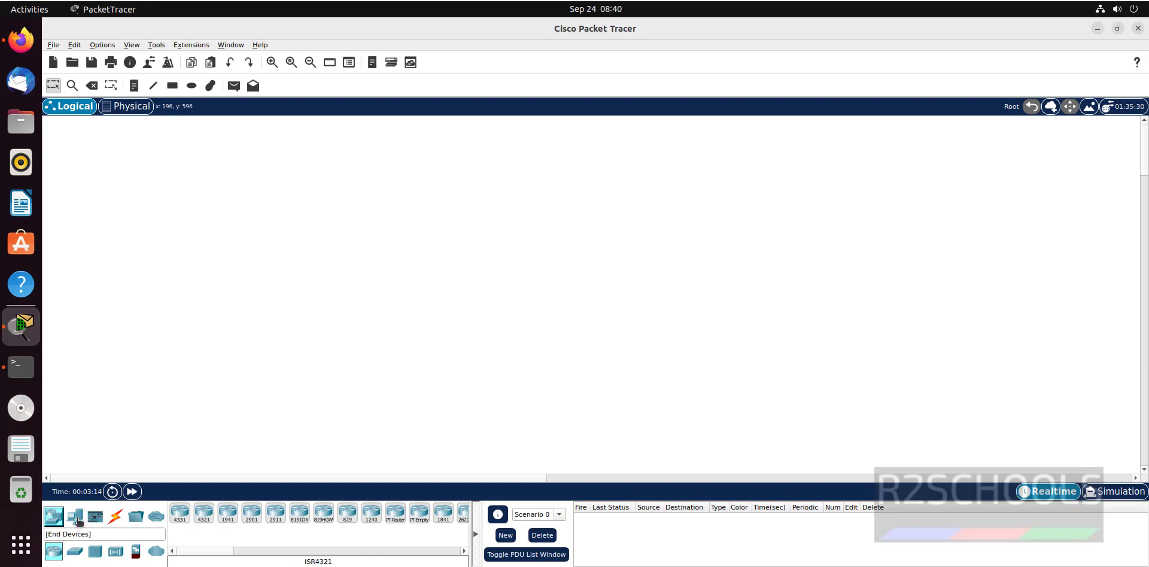
pyautogui.click(75, 518)
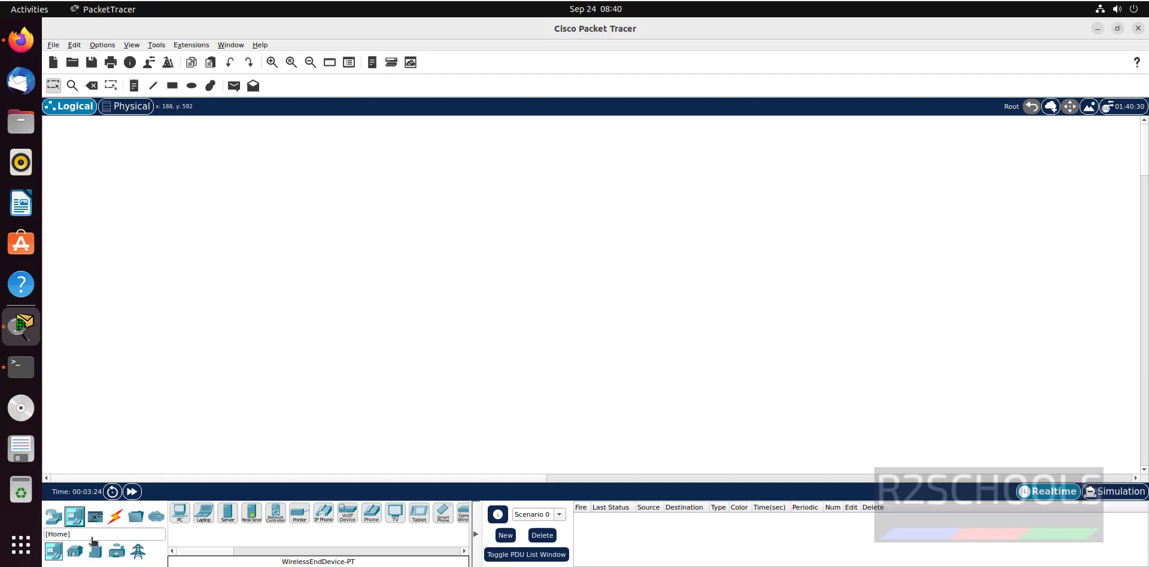
# - Place PC0 and Laptop0, then join their RS 232 ports with a copper straight-through cable
pyautogui.moveTo(180, 512); pyautogui.dragTo(277, 226)
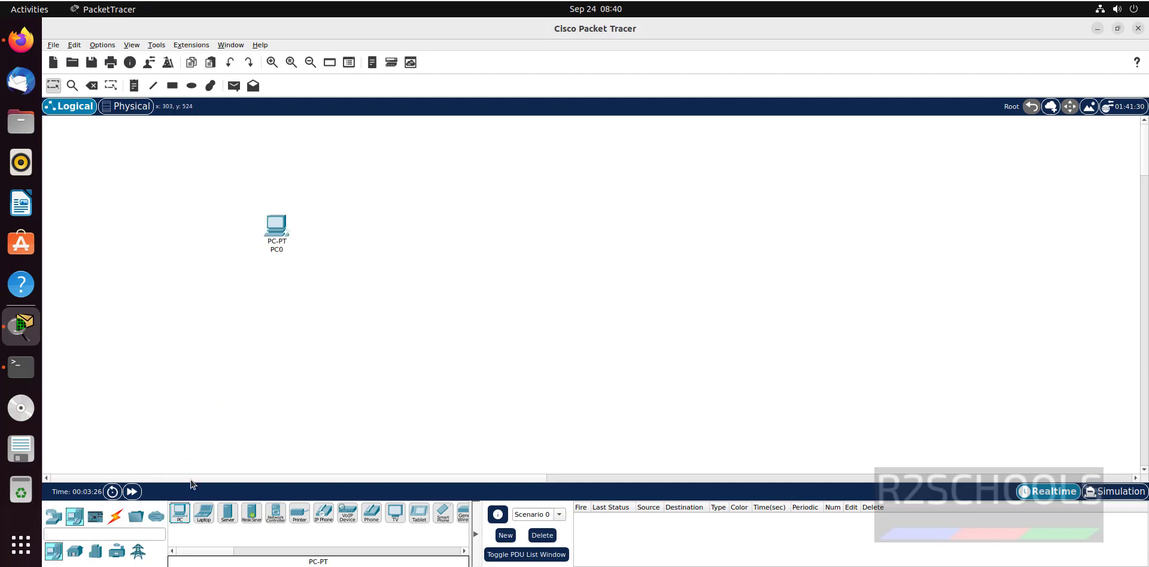
pyautogui.moveTo(204, 513); pyautogui.dragTo(542, 243)
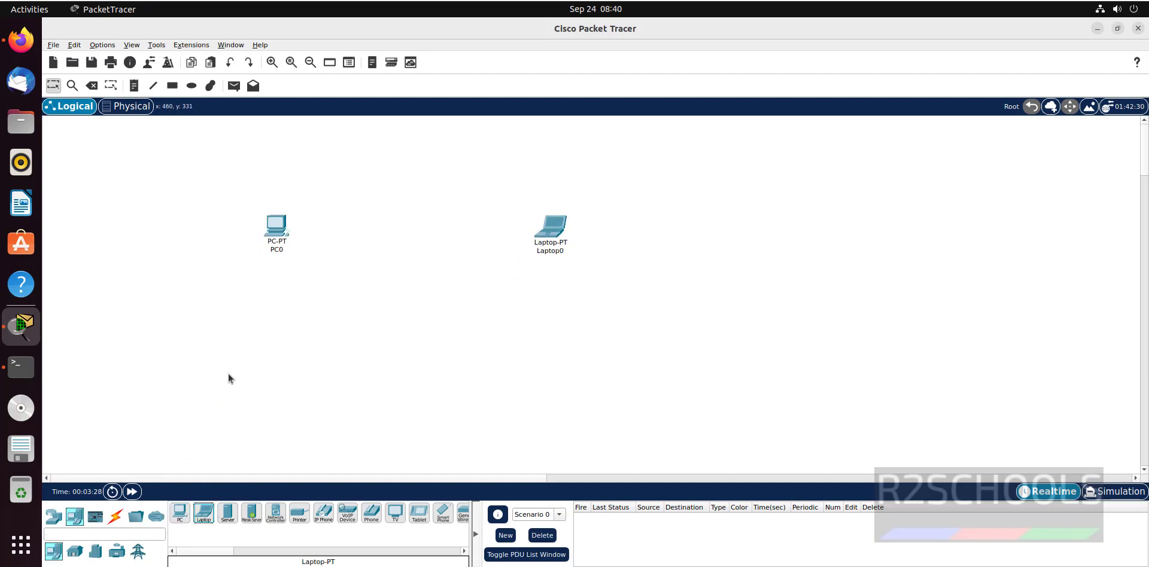
pyautogui.click(112, 519)
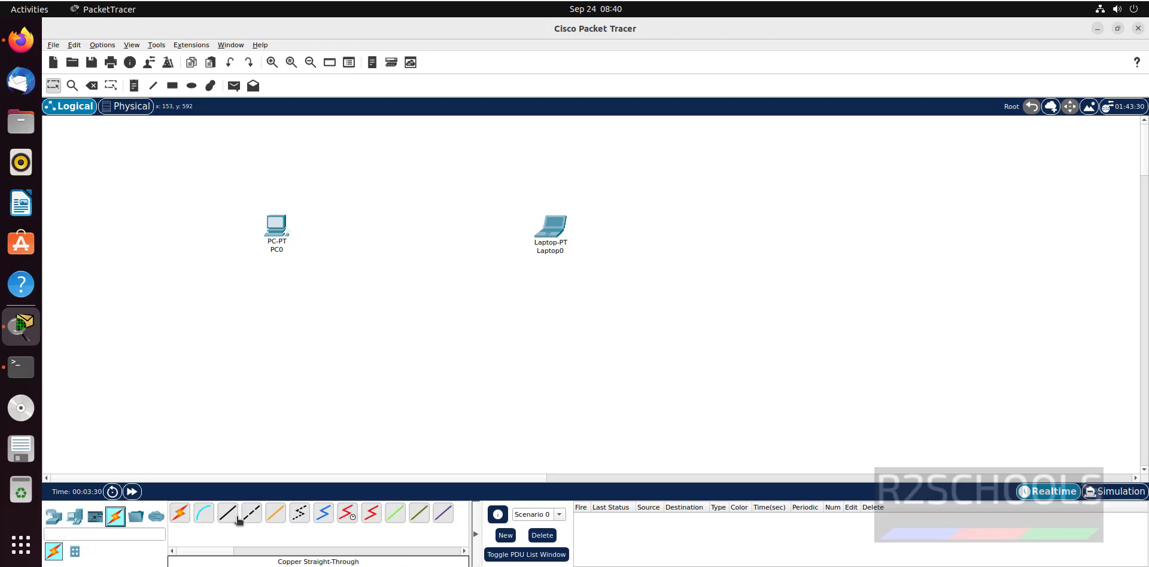
pyautogui.click(227, 513)
pyautogui.click(228, 513)
pyautogui.click(286, 225)
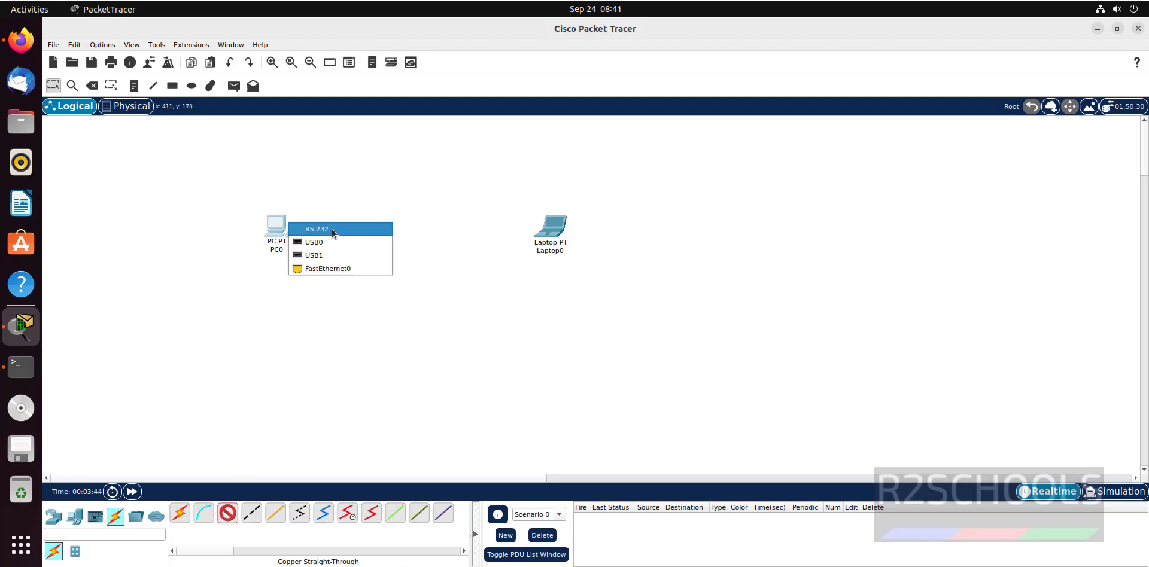
pyautogui.click(332, 228)
pyautogui.click(544, 229)
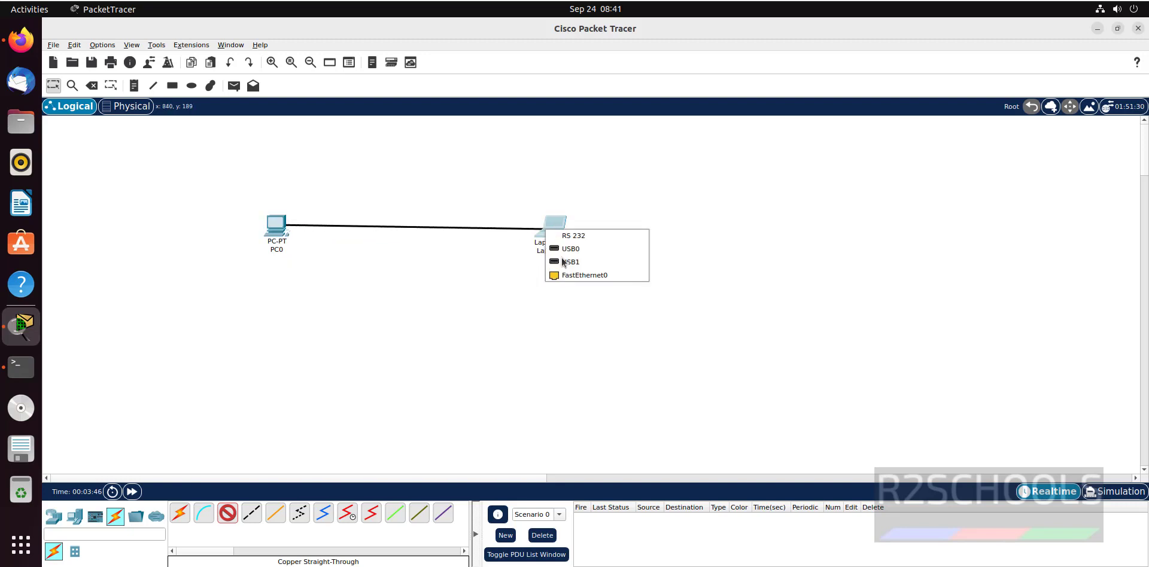
pyautogui.click(590, 236)
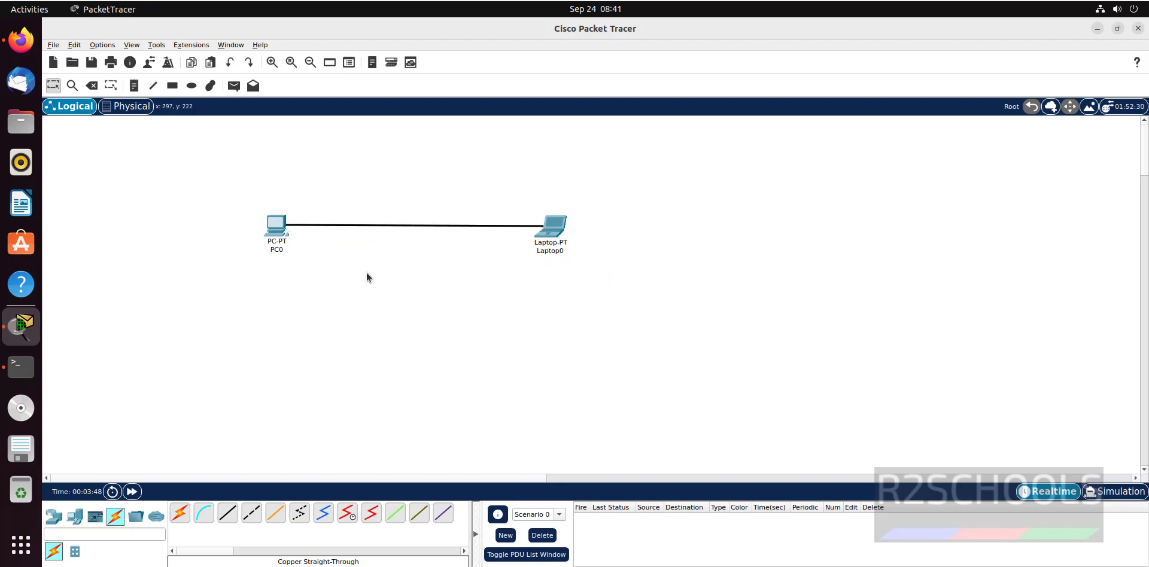